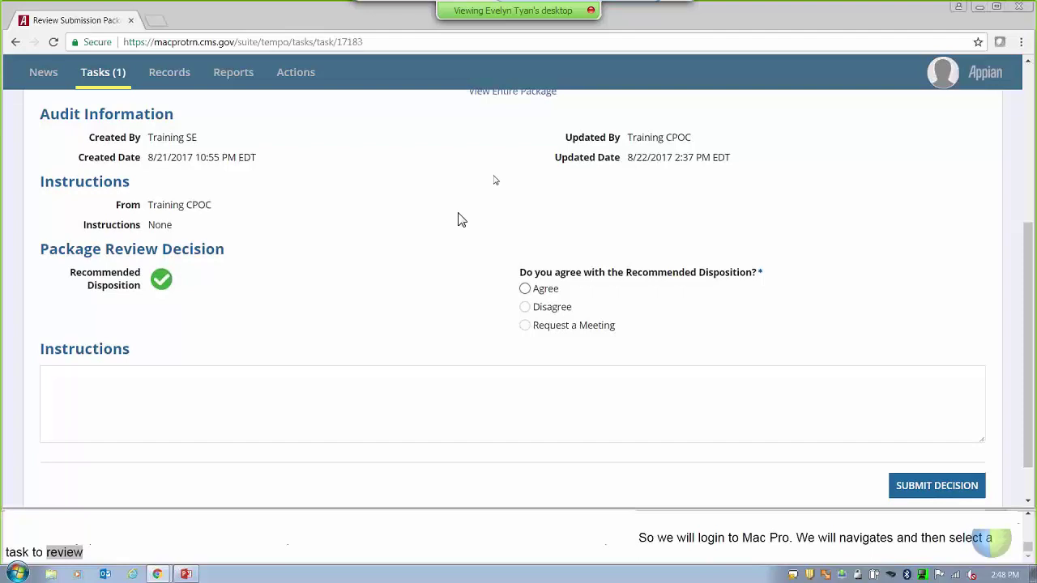
- Choose Agree for the recommended disposition in the Package Review Decision section
{"action": "scroll", "coordinate": [458, 219], "scroll_direction": "up", "scroll_amount": 3}
{"action": "scroll", "coordinate": [457, 219], "scroll_direction": "down", "scroll_amount": 1}
{"action": "scroll", "coordinate": [457, 219], "scroll_direction": "down", "scroll_amount": 3}
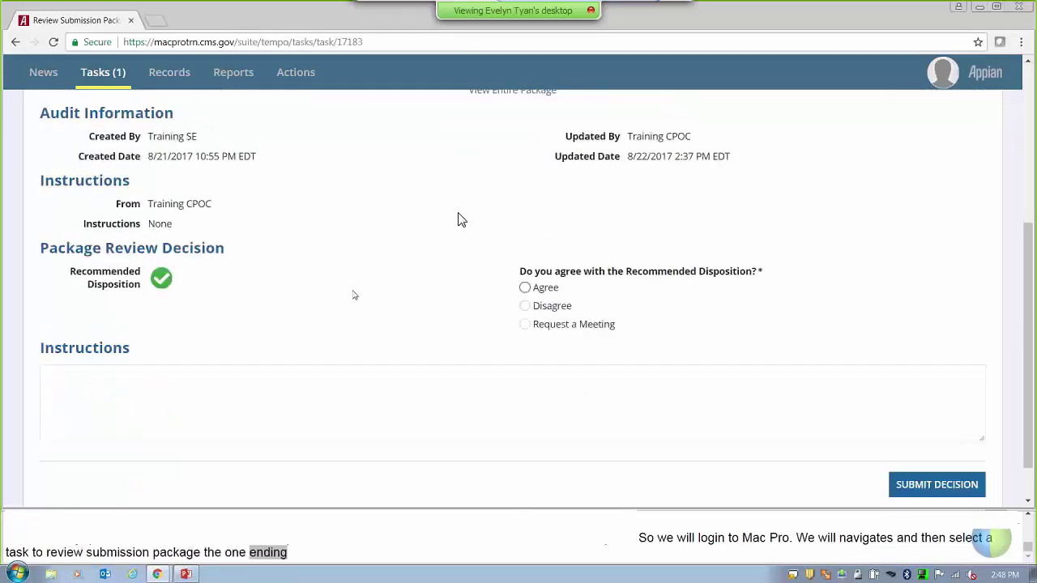
{"action": "mouse_move", "coordinate": [166, 281]}
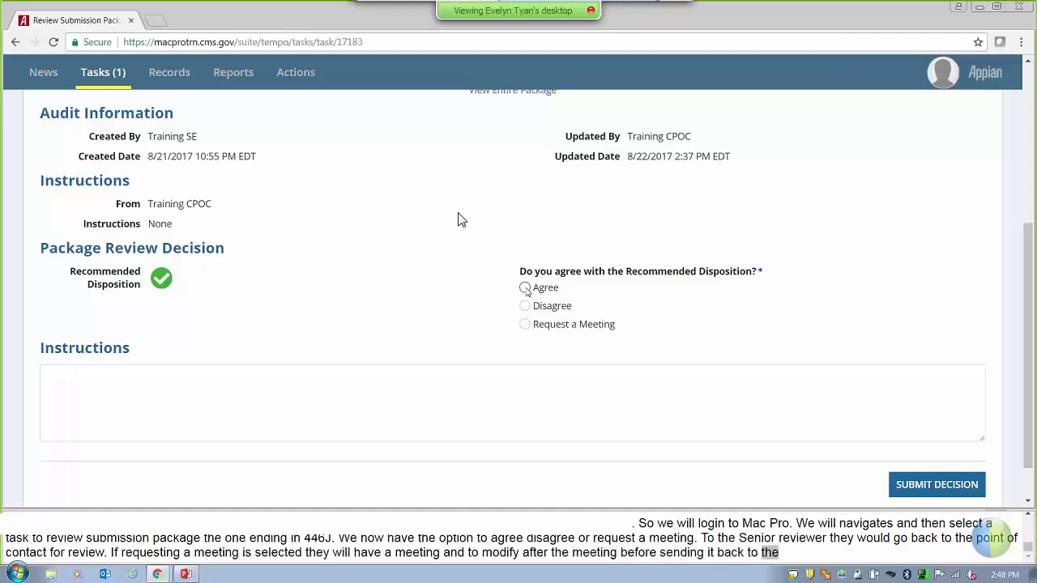
{"action": "left_click", "coordinate": [525, 287]}
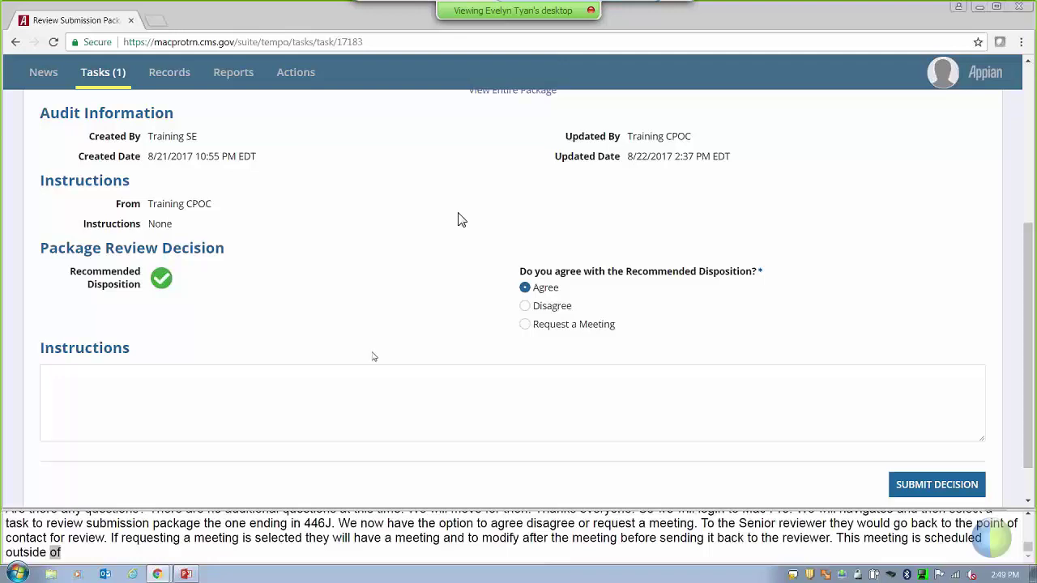
- Enter the instructions "For training purposes only." and submit the review decision, confirming the submission
{"action": "left_click", "coordinate": [187, 377]}
{"action": "type", "text": "For"}
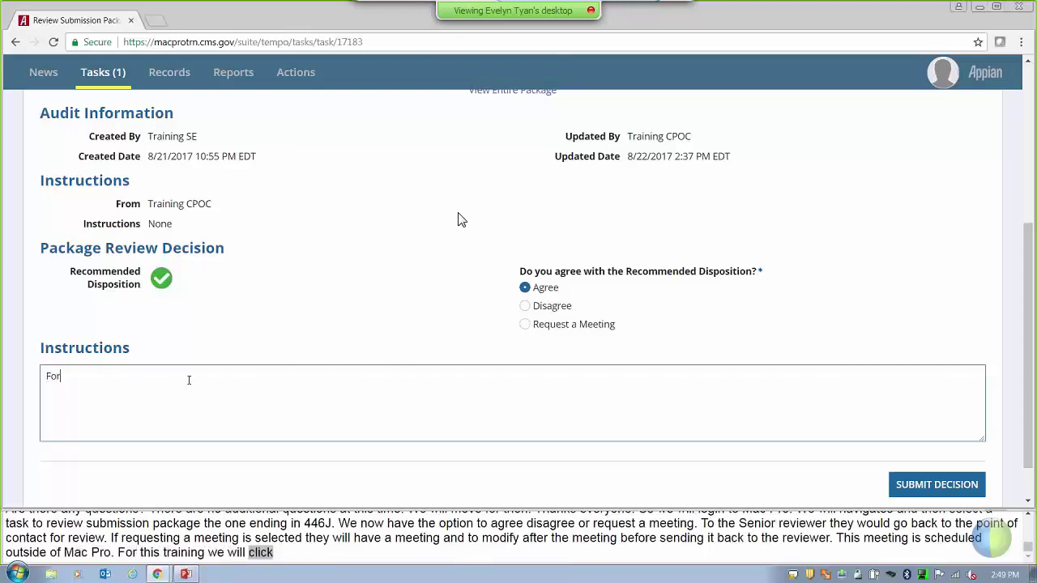
{"action": "type", "text": " training purpose"}
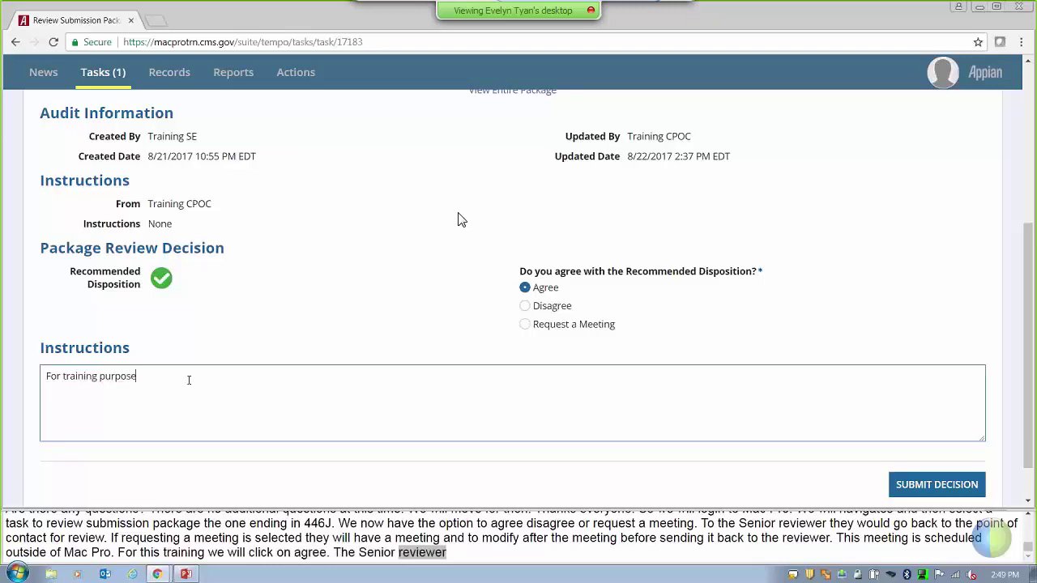
{"action": "type", "text": "s only."}
{"action": "left_click", "coordinate": [278, 321]}
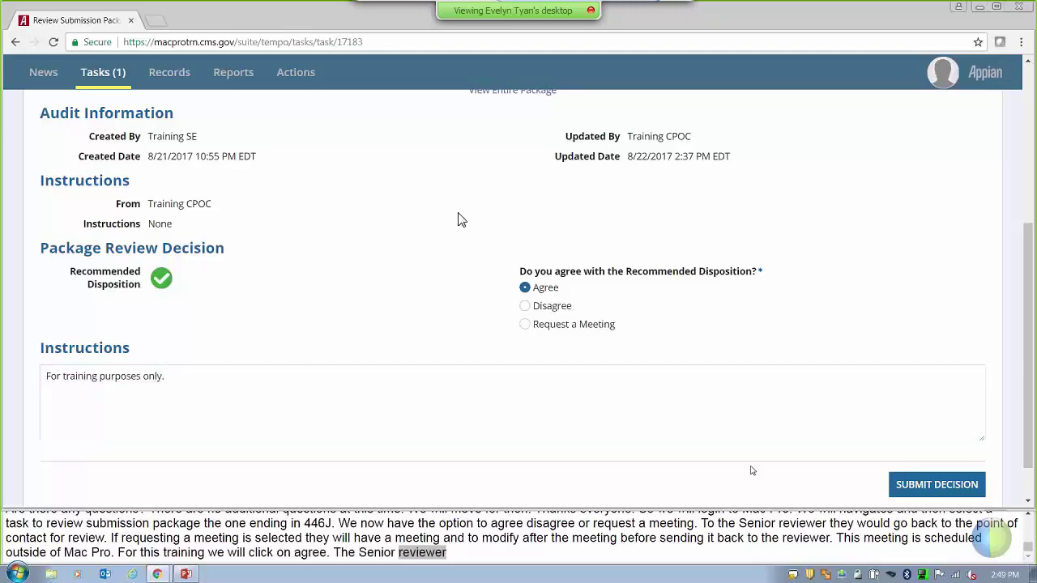
{"action": "left_click", "coordinate": [964, 486]}
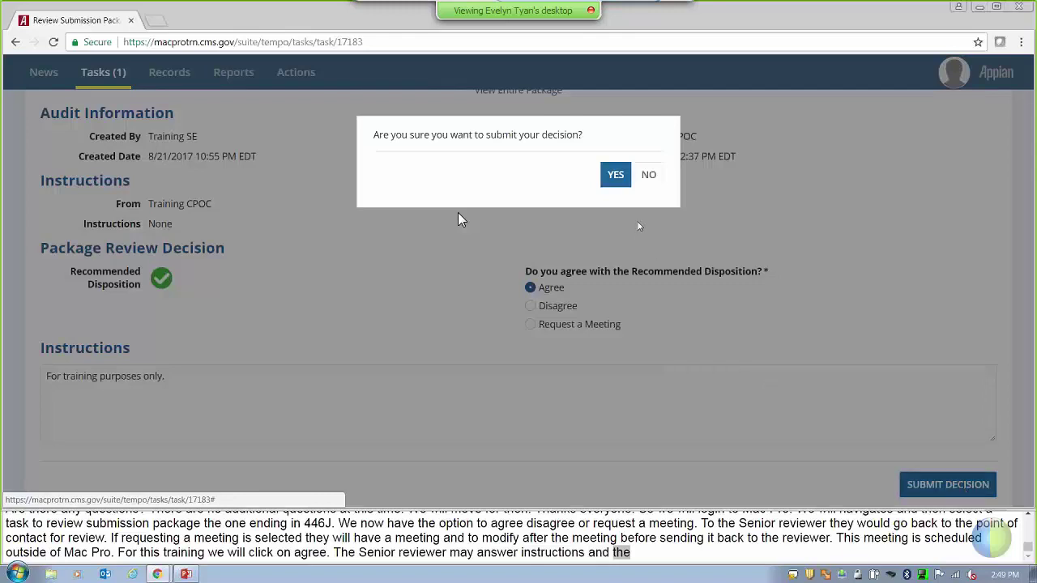
{"action": "left_click", "coordinate": [614, 176]}
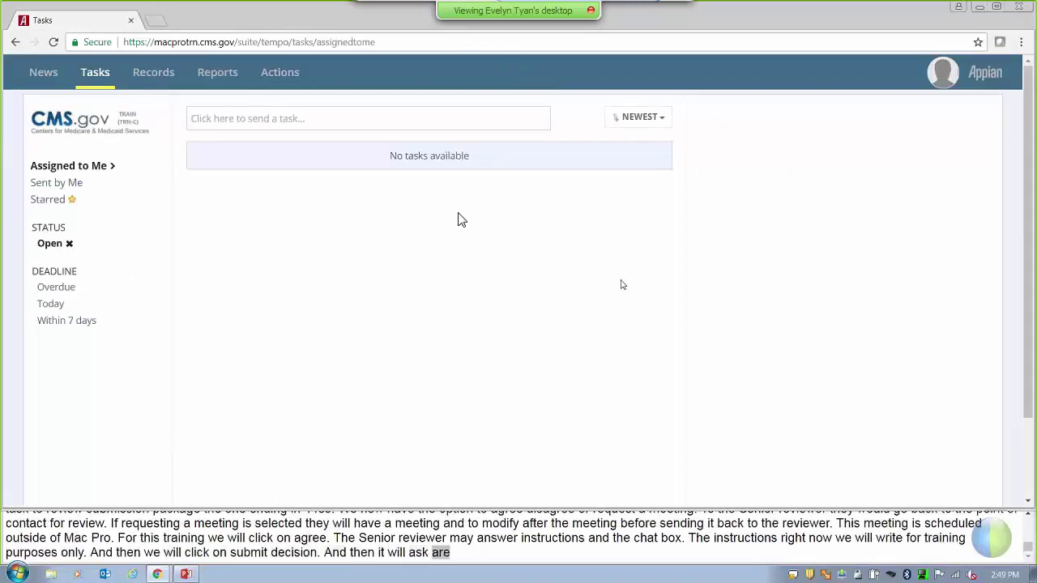
- Sign out of the senior reviewer account, return to Appian and accept the System Use Notification to reach the login form
{"action": "left_click", "coordinate": [955, 81]}
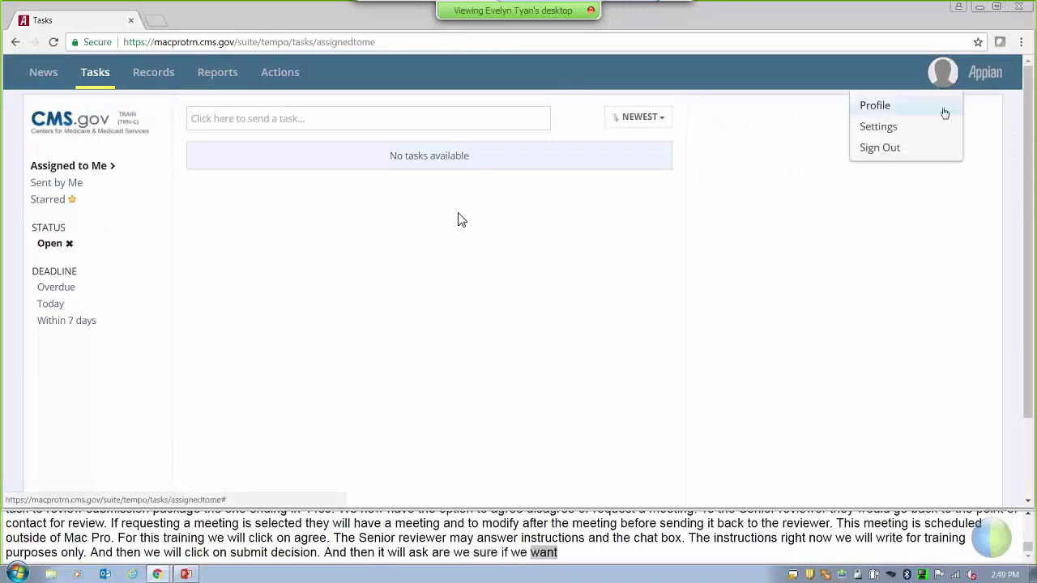
{"action": "left_click", "coordinate": [902, 155]}
{"action": "left_click", "coordinate": [597, 241]}
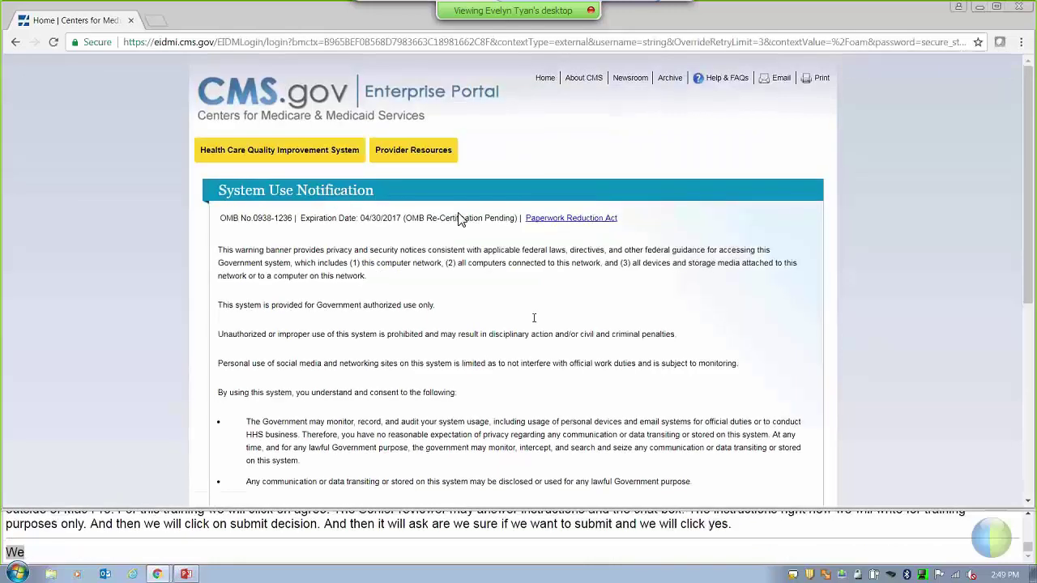
{"action": "scroll", "coordinate": [534, 318], "scroll_direction": "down", "scroll_amount": 3}
{"action": "left_click", "coordinate": [366, 448]}
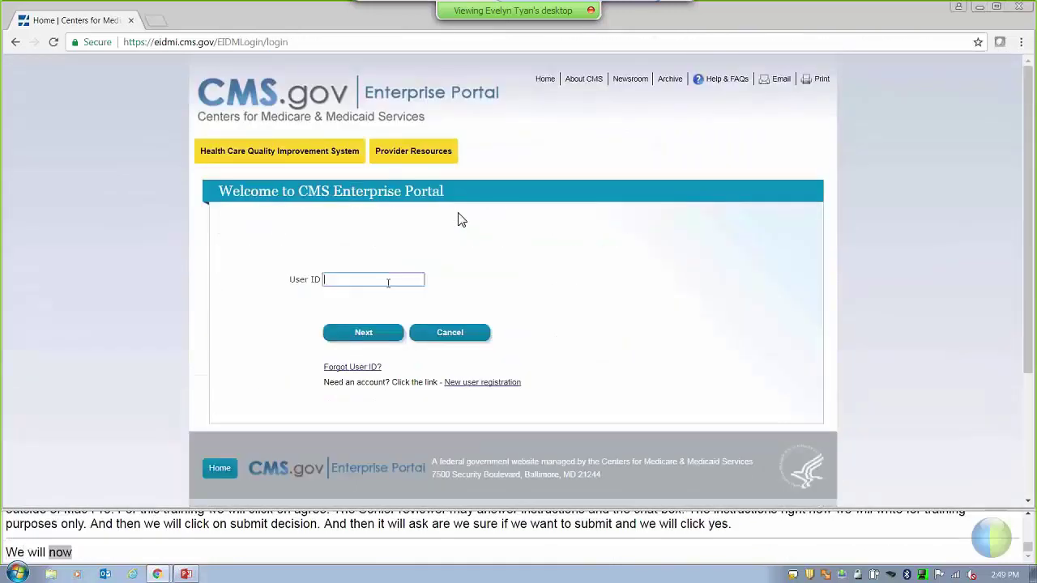
- Log in to the CMS Enterprise Portal with the package approver's user ID and password
{"action": "type", "text": "TRAINING"}
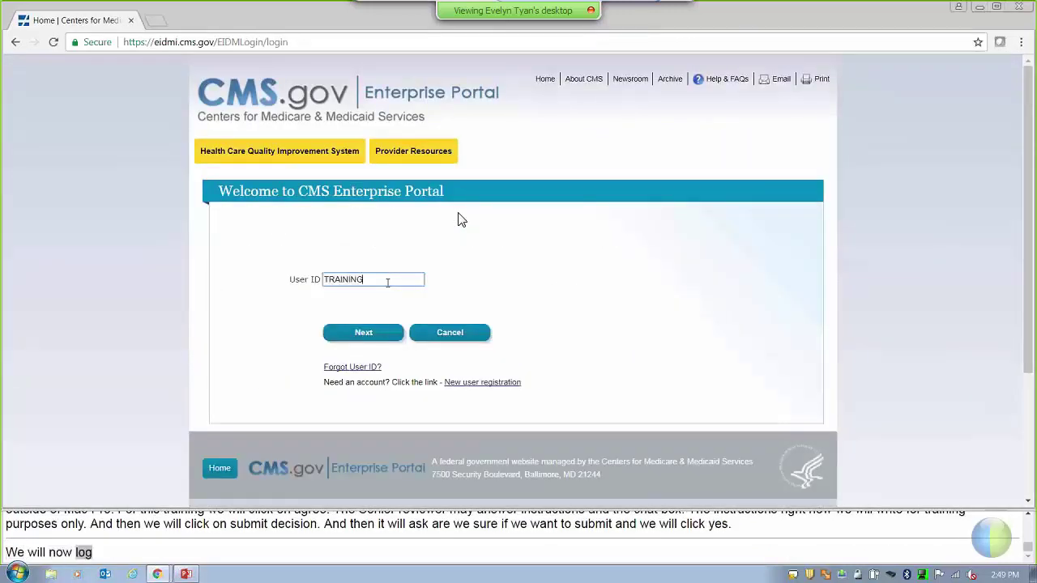
{"action": "type", "text": "PA"}
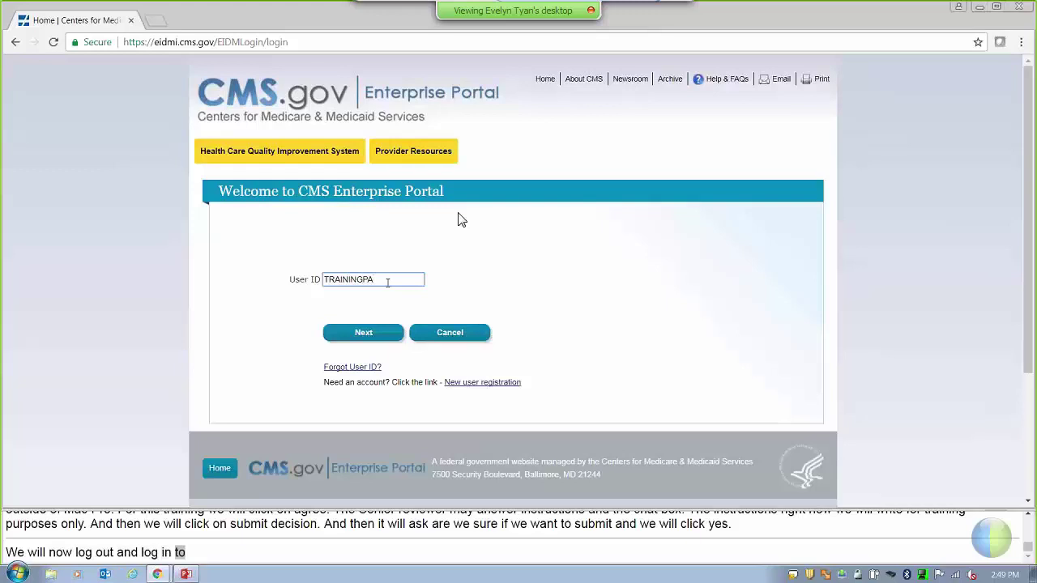
{"action": "left_click", "coordinate": [366, 325]}
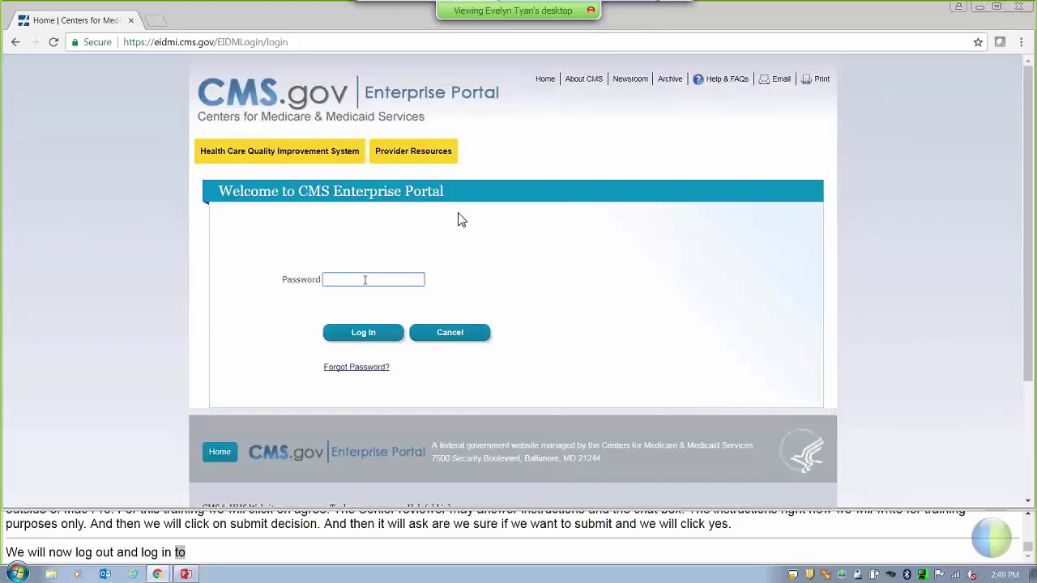
{"action": "type", "text": "•••"}
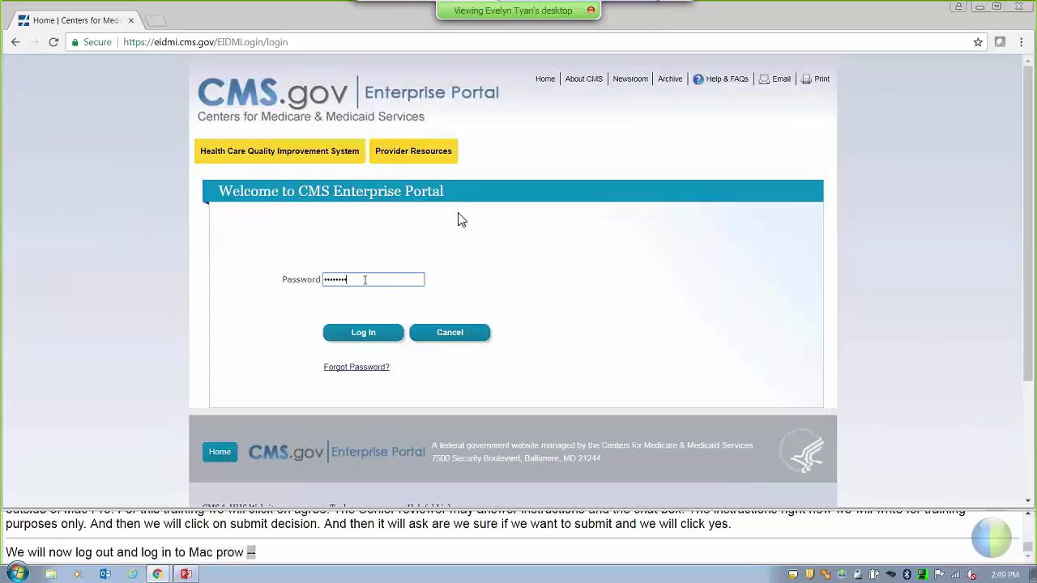
{"action": "left_click", "coordinate": [363, 333]}
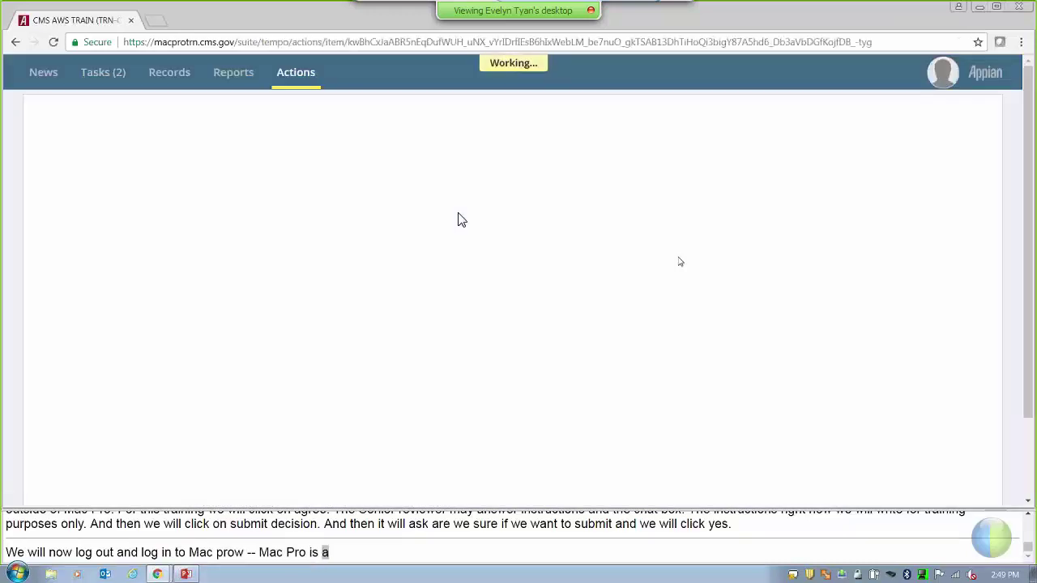
- Open the Approve Package task for MO-17-4468-J from the assigned tasks and accept it
{"action": "left_click", "coordinate": [107, 75]}
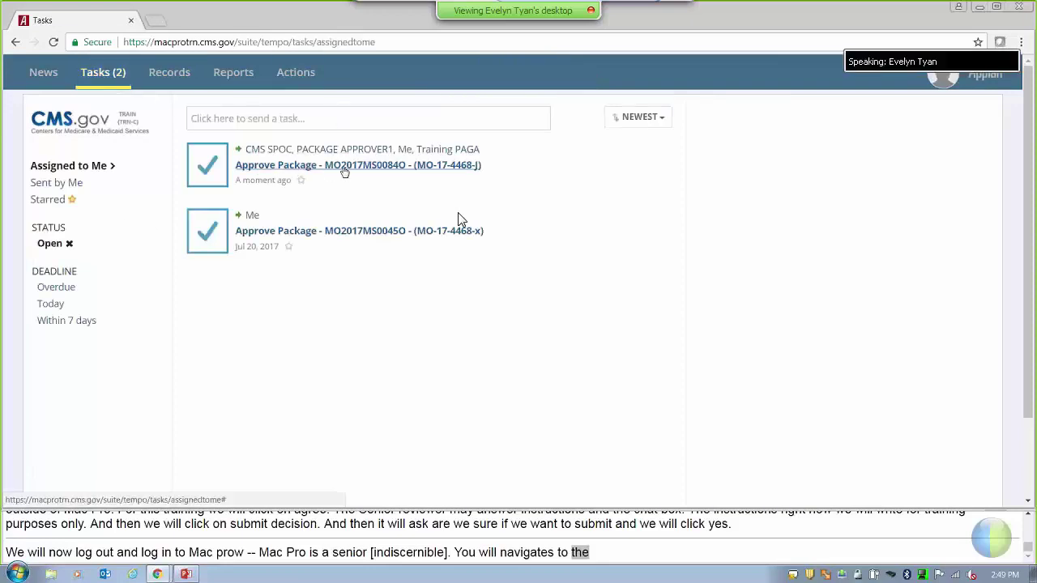
{"action": "left_click", "coordinate": [421, 165]}
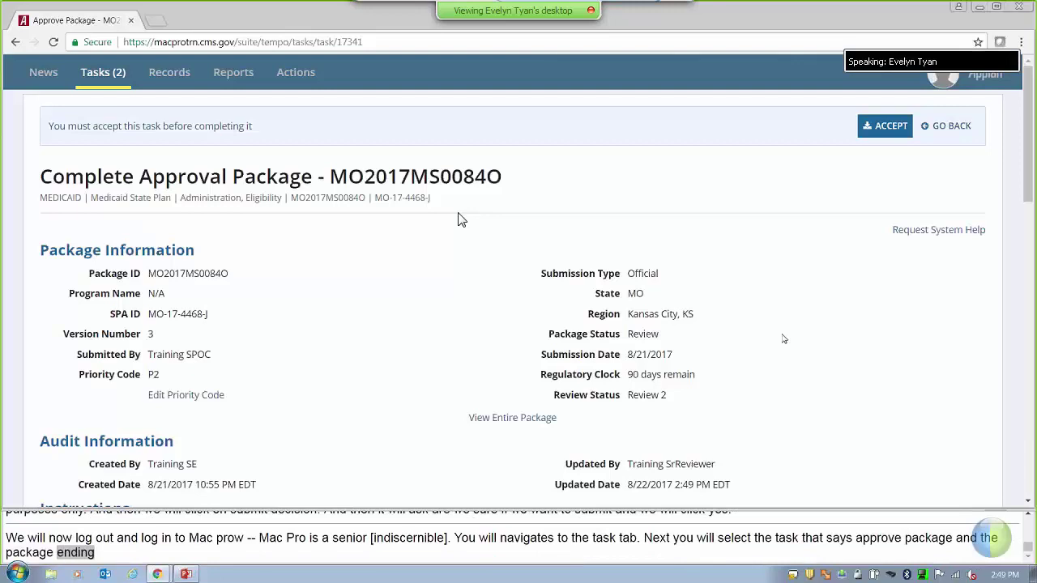
{"action": "left_click", "coordinate": [890, 126]}
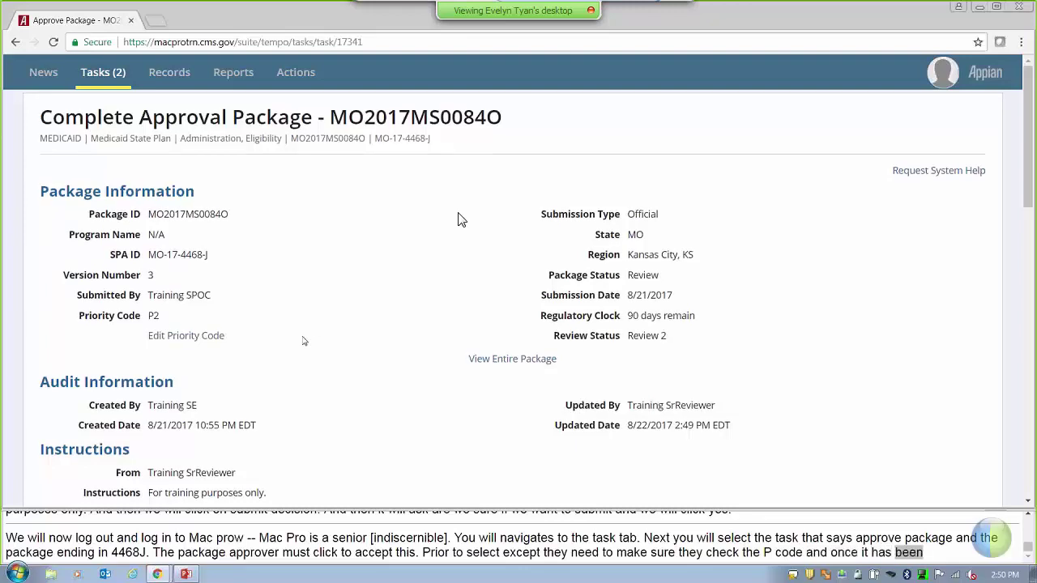
- Change the signature name on the approval notice to "Training Package Approver MO" and save the notice
{"action": "scroll", "coordinate": [458, 219], "scroll_direction": "down", "scroll_amount": 5}
{"action": "scroll", "coordinate": [457, 219], "scroll_direction": "down", "scroll_amount": 3}
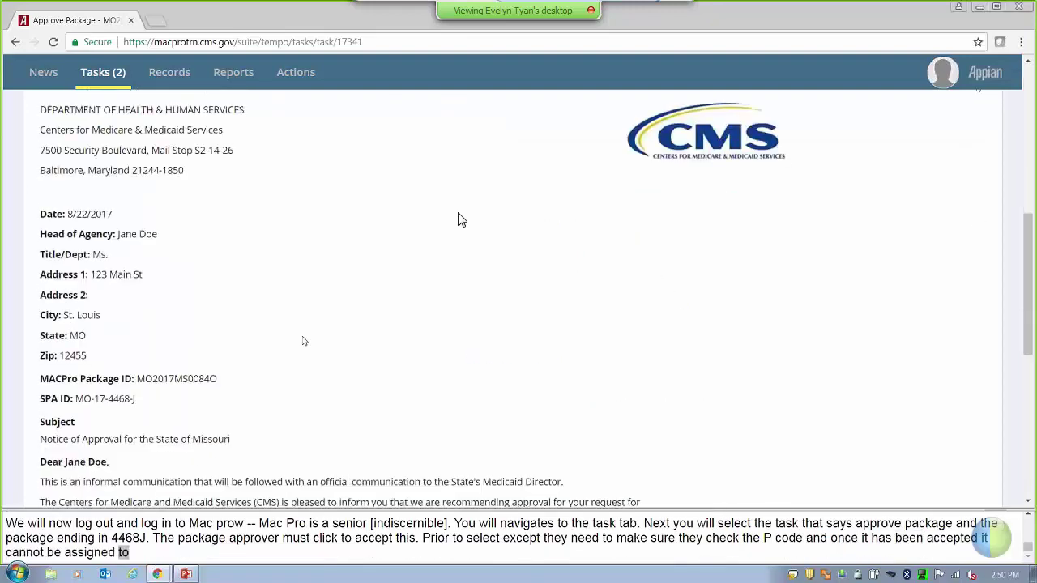
{"action": "scroll", "coordinate": [458, 219], "scroll_direction": "down", "scroll_amount": 3}
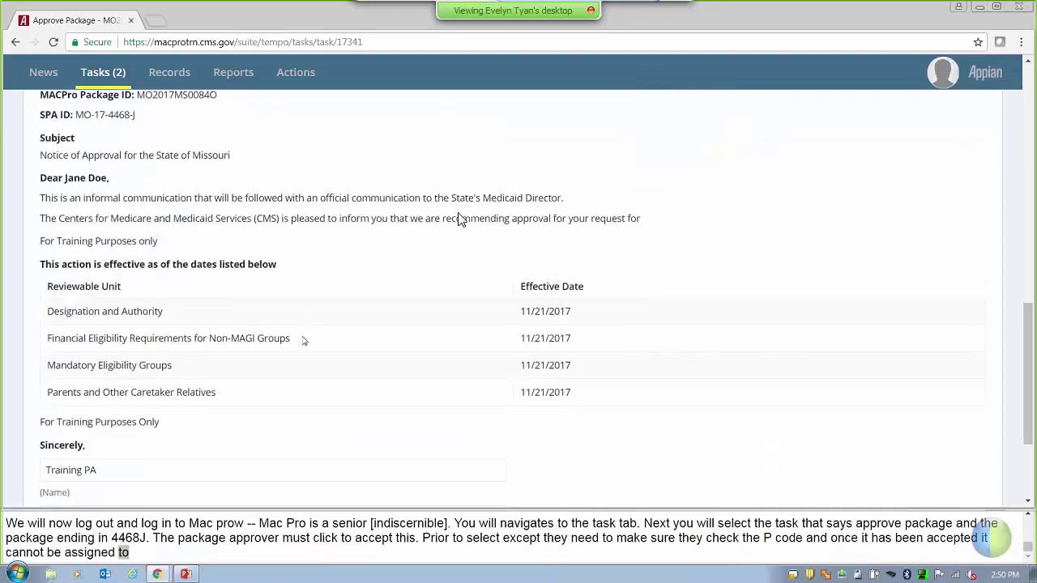
{"action": "scroll", "coordinate": [457, 220], "scroll_direction": "up", "scroll_amount": 2}
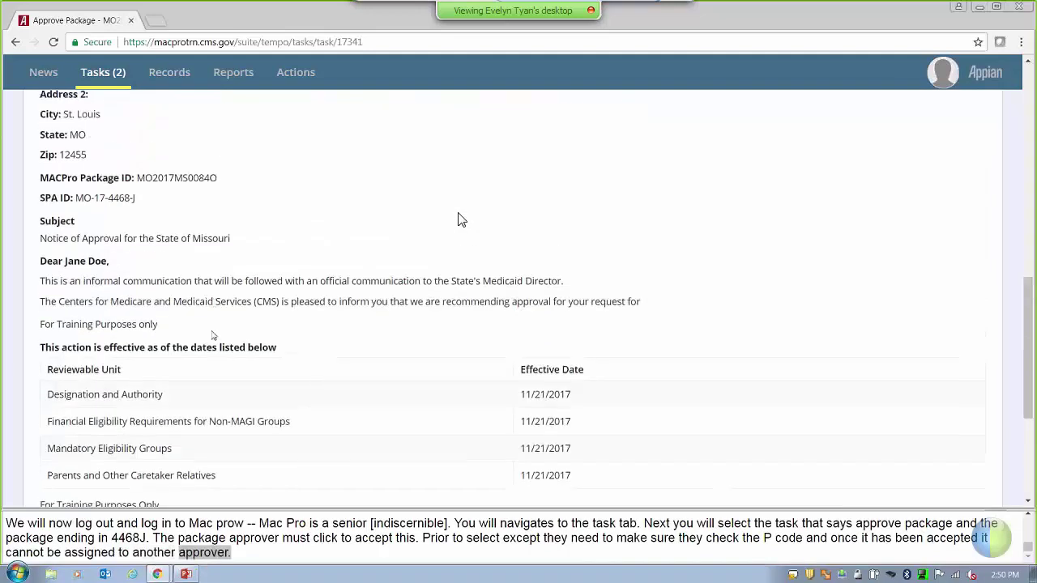
{"action": "scroll", "coordinate": [458, 219], "scroll_direction": "down", "scroll_amount": 3}
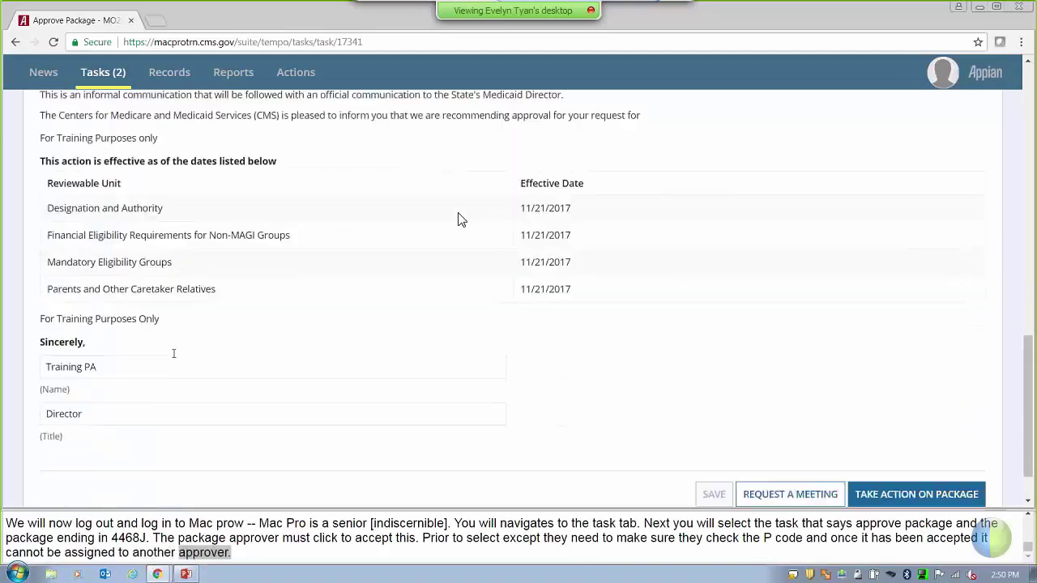
{"action": "left_click", "coordinate": [130, 396]}
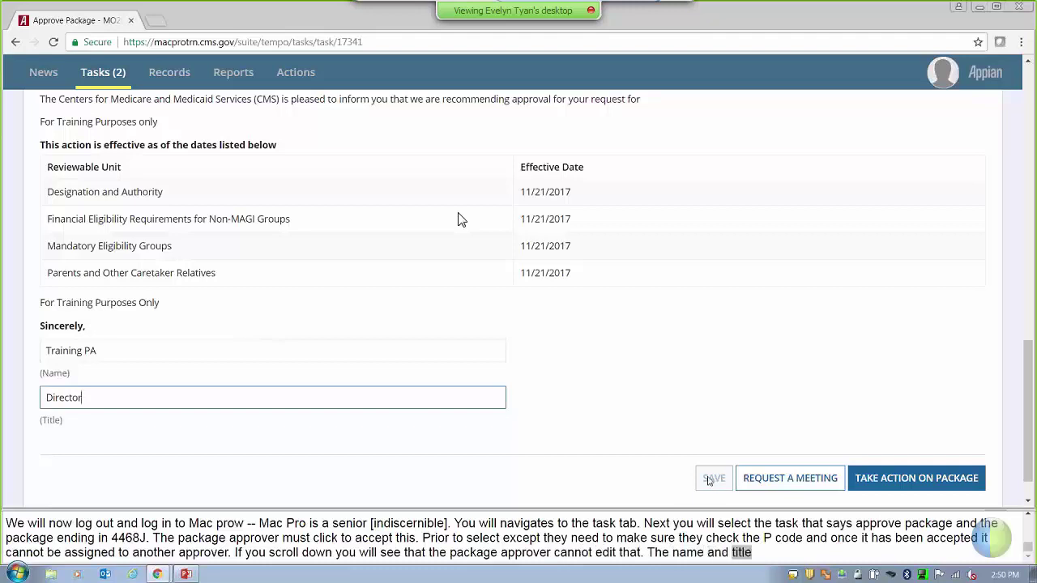
{"action": "left_click", "coordinate": [196, 344]}
{"action": "type", "text": "P"}
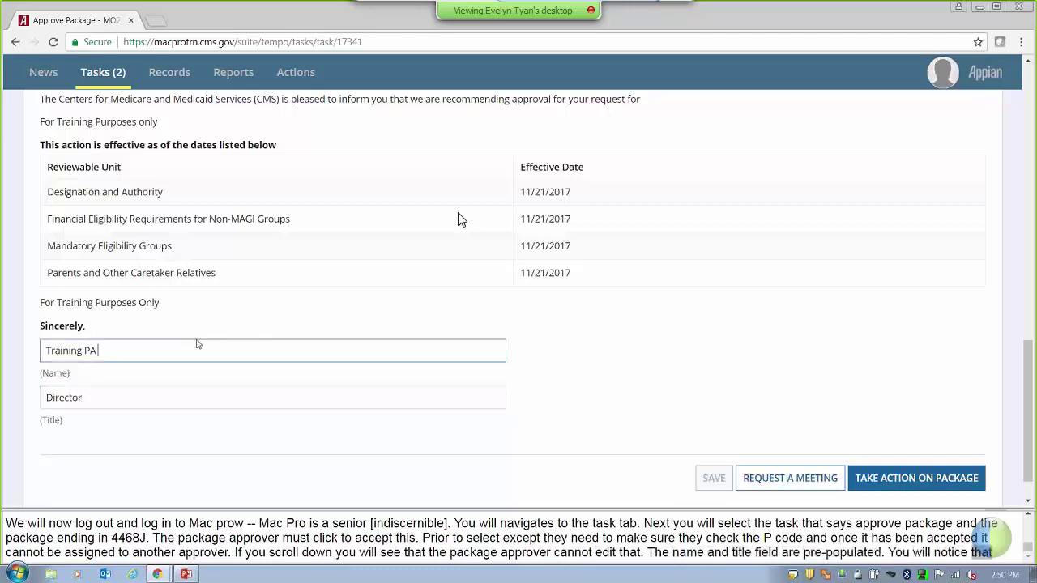
{"action": "type", "text": "a"}
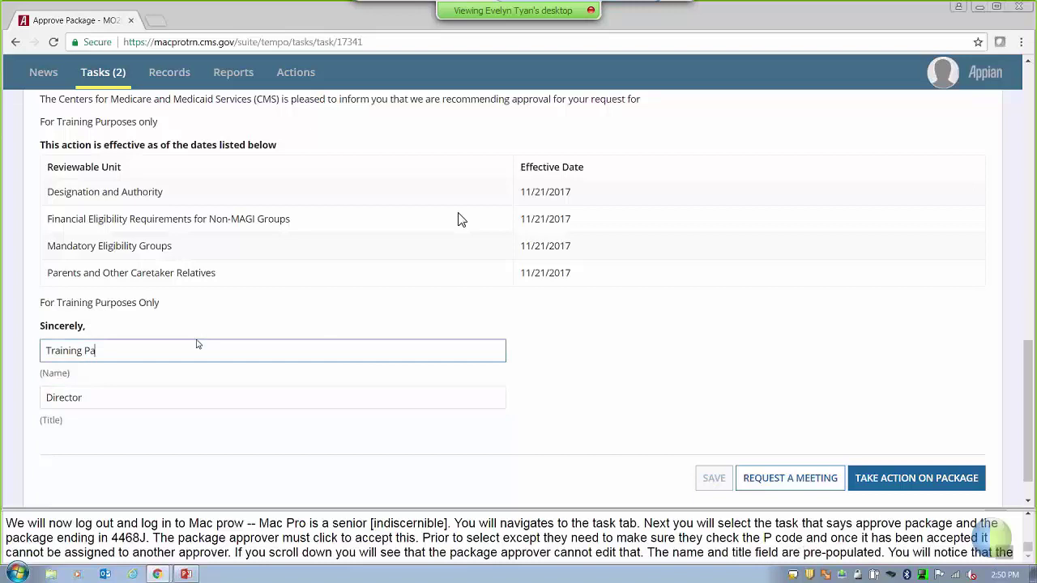
{"action": "type", "text": "ckage Approver MO"}
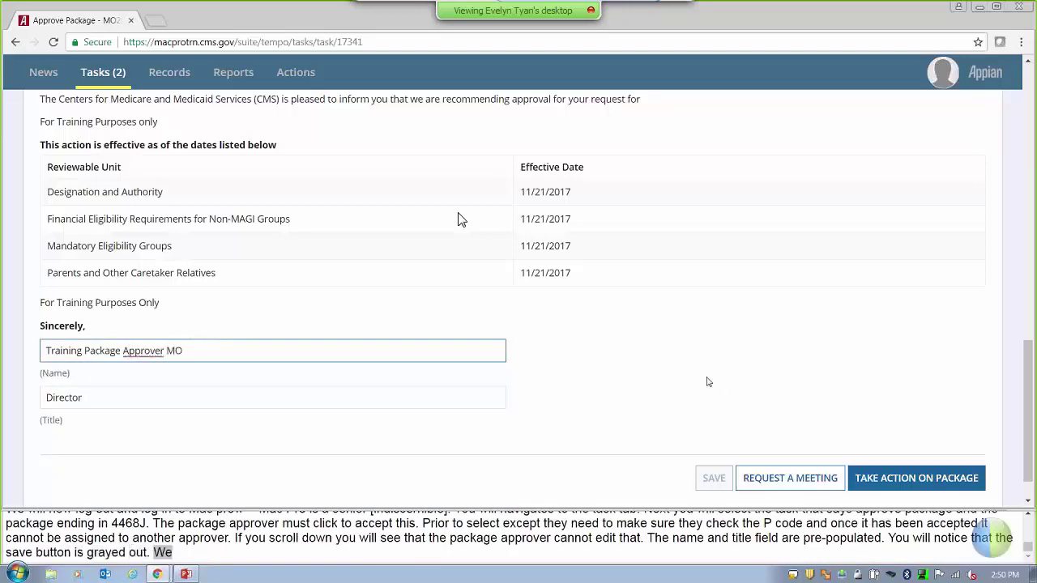
{"action": "left_click", "coordinate": [712, 335]}
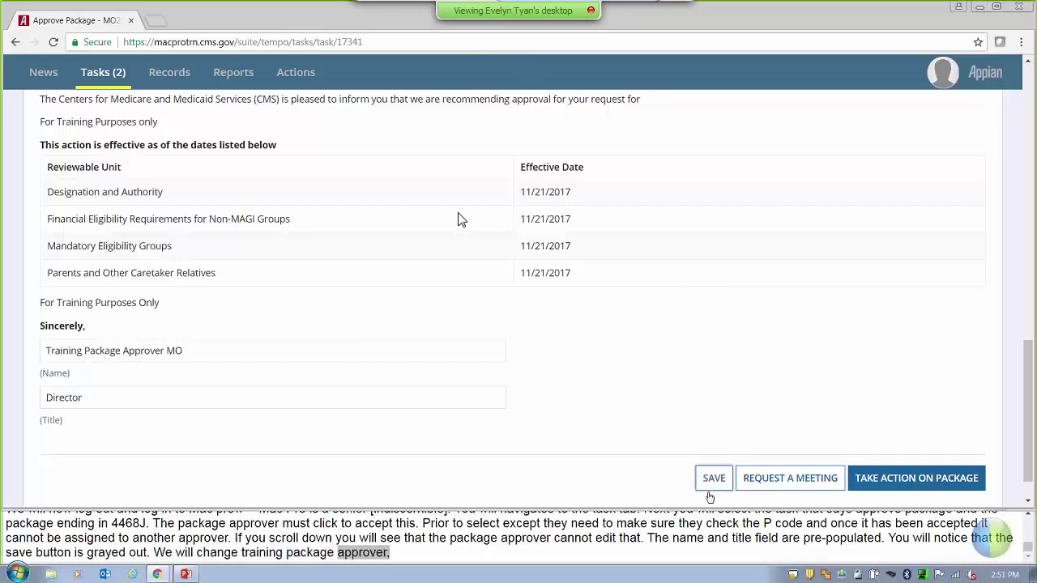
{"action": "left_click", "coordinate": [712, 479]}
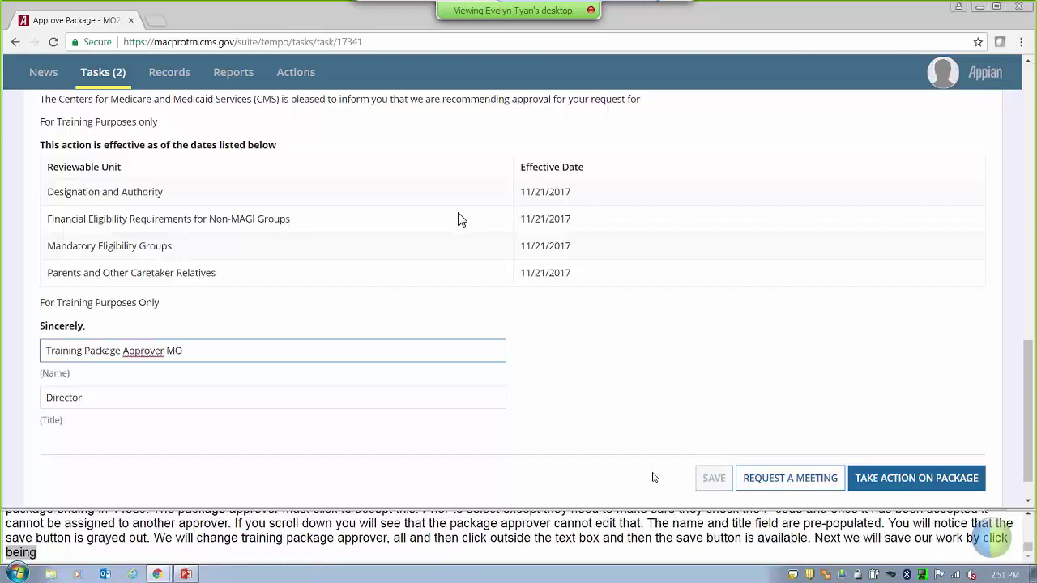
- Take action on the package by executing the Approve Official Submission Package workflow action, confirming both prompts
{"action": "left_click", "coordinate": [950, 479]}
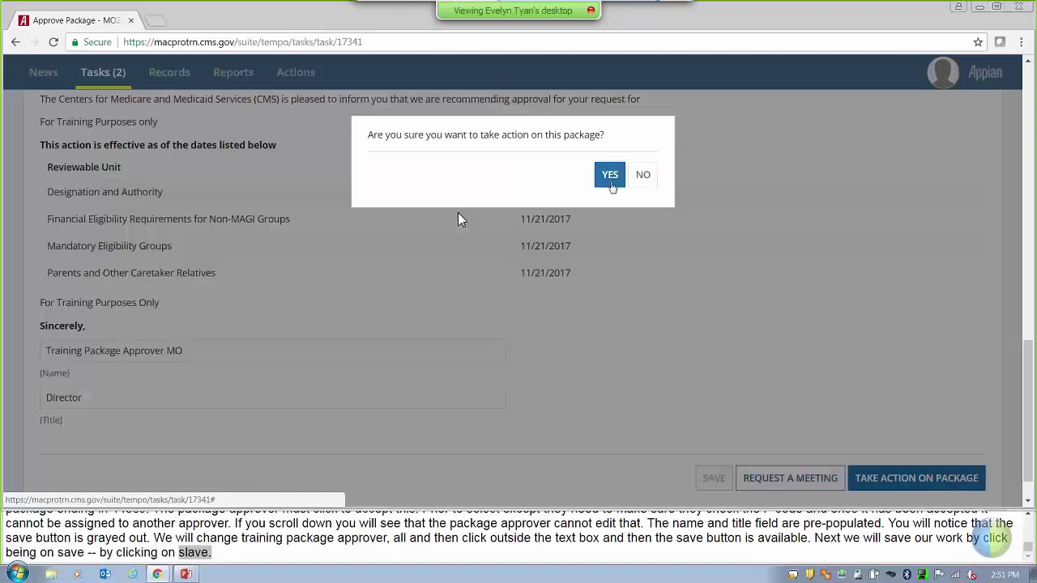
{"action": "left_click", "coordinate": [610, 177]}
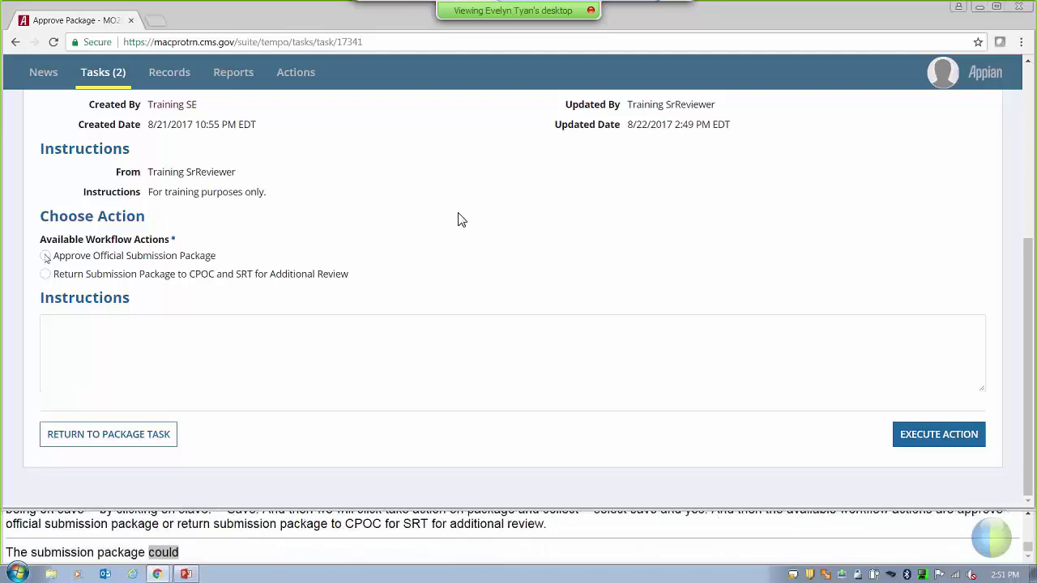
{"action": "left_click", "coordinate": [45, 256]}
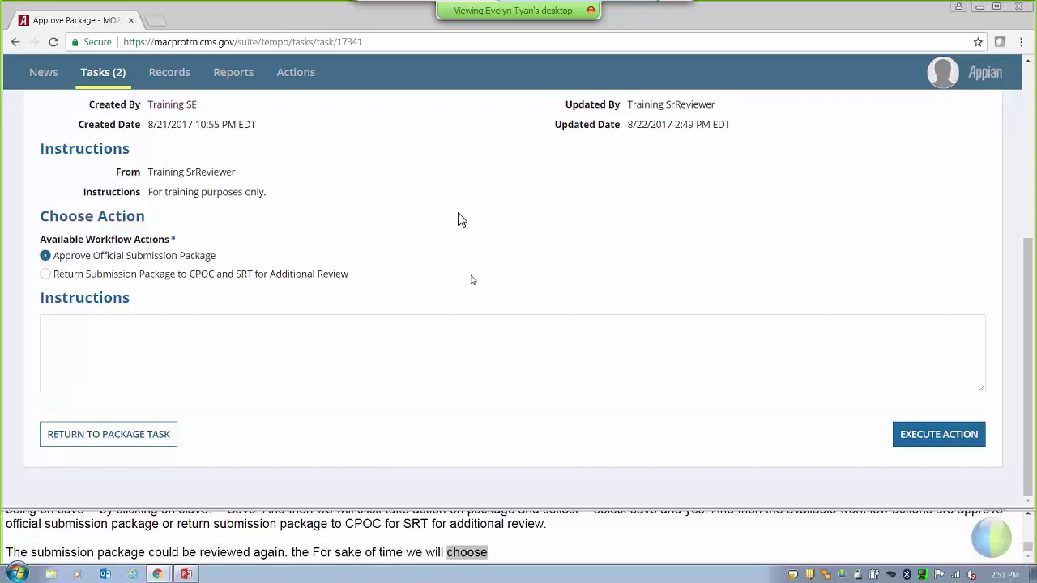
{"action": "left_click", "coordinate": [909, 436]}
{"action": "left_click", "coordinate": [609, 173]}
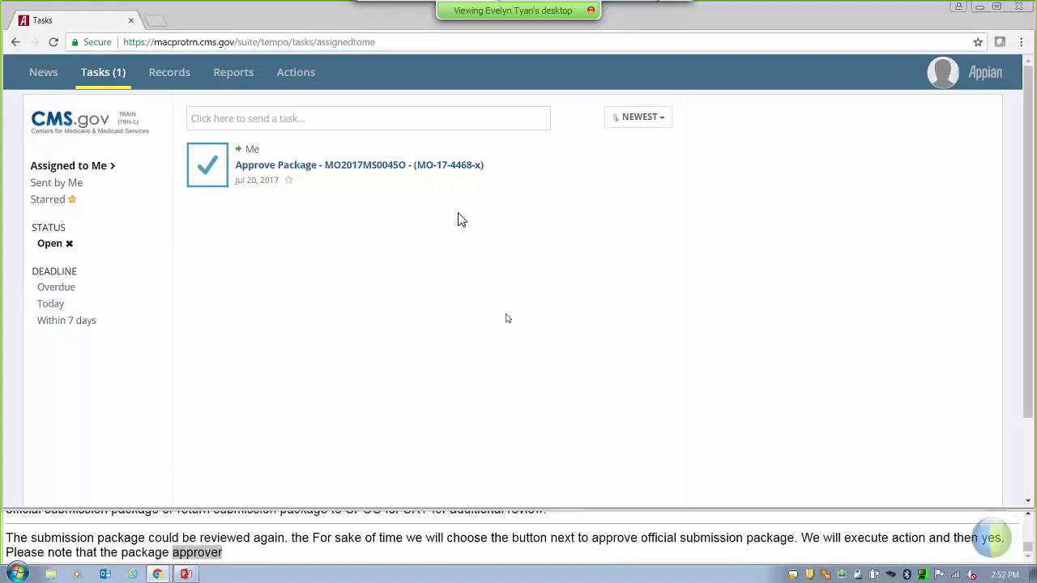
- Sign out of the package approver account and switch to the PowerPoint slide show
{"action": "left_click", "coordinate": [943, 72]}
{"action": "left_click", "coordinate": [909, 146]}
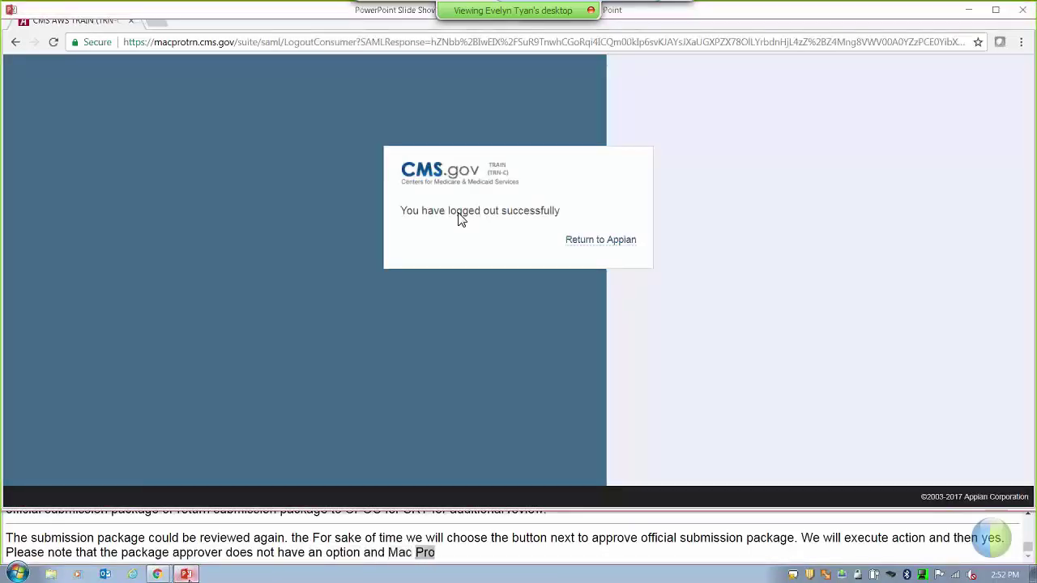
{"action": "key", "text": "alt+Tab"}
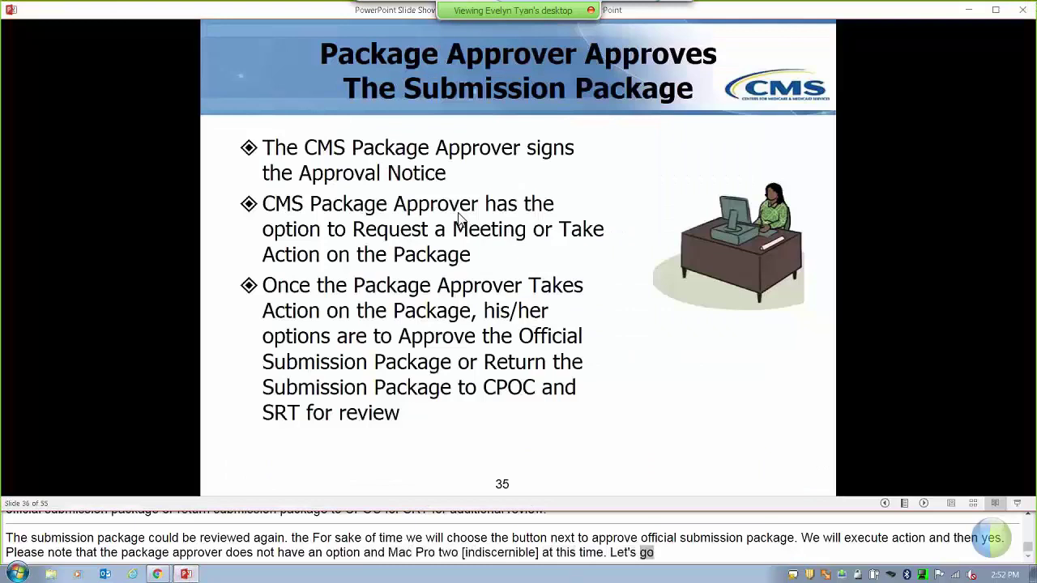
- Advance the slide show to the slide on attaching approval documents and switch to the CMS AWS TRAIN window in Chrome
{"action": "left_click", "coordinate": [459, 219]}
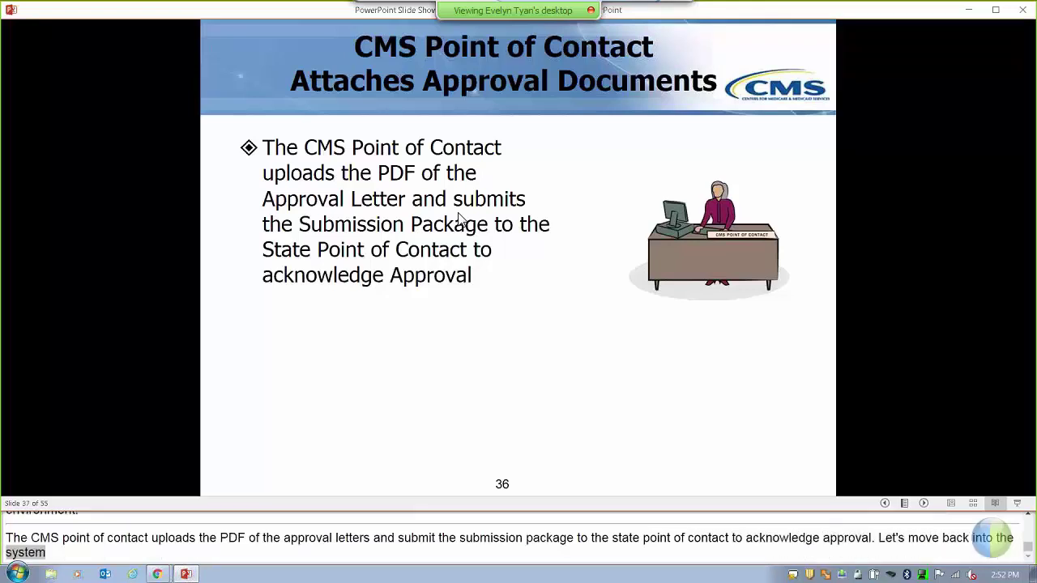
{"action": "mouse_move", "coordinate": [157, 573]}
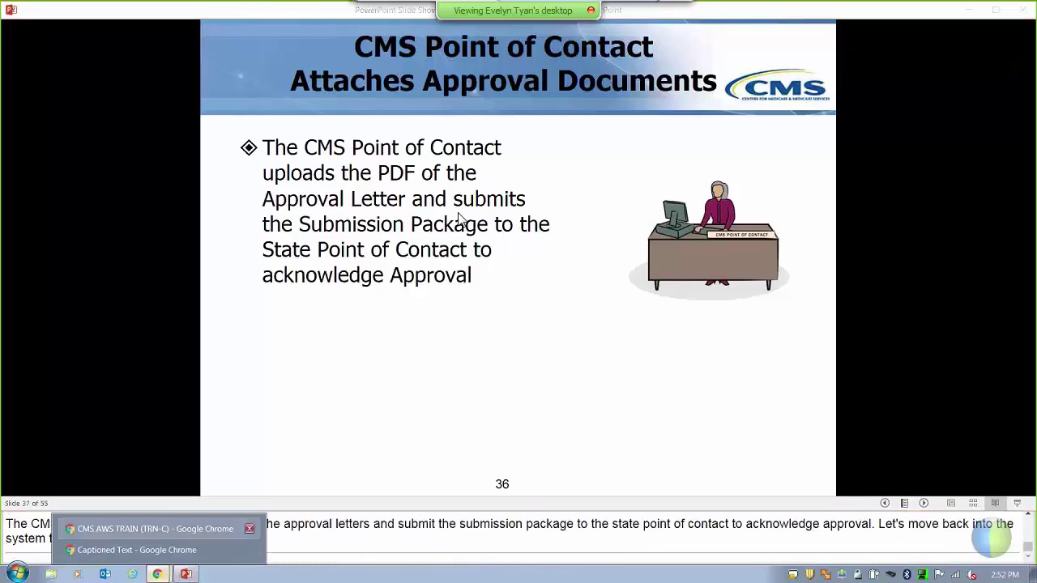
{"action": "left_click", "coordinate": [202, 527]}
- Accept the system use notification and log in to the CMS Enterprise Portal as TRAININGCPOC with the account password
{"action": "left_click", "coordinate": [625, 242]}
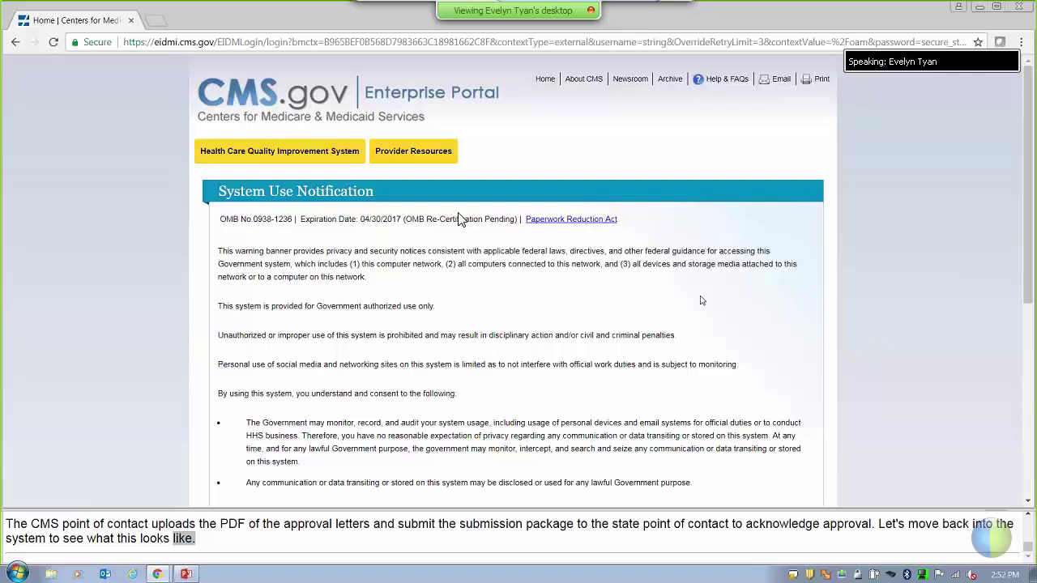
{"action": "scroll", "coordinate": [701, 300], "scroll_direction": "down", "scroll_amount": 3}
{"action": "left_click", "coordinate": [364, 382]}
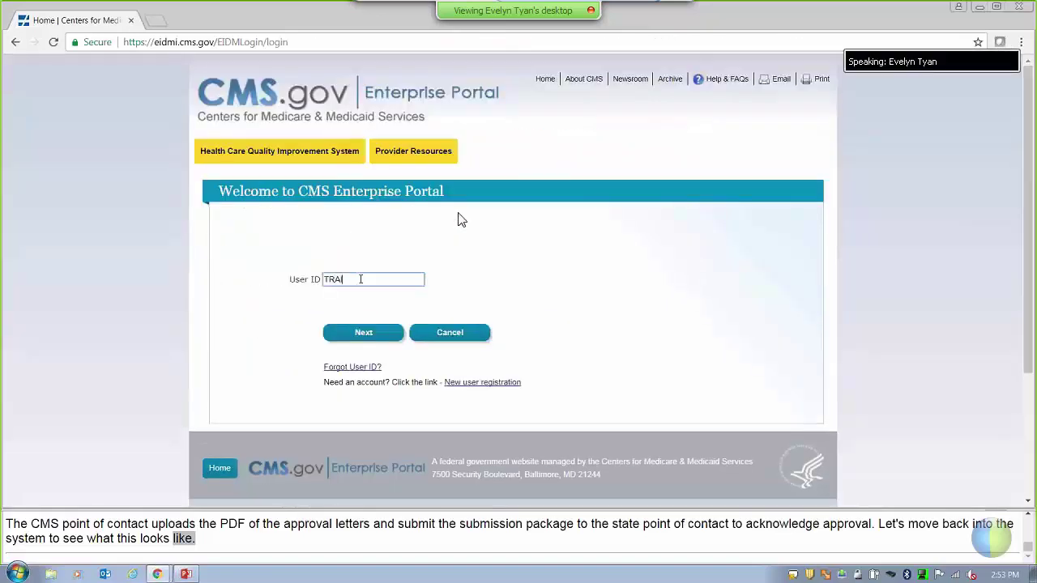
{"action": "left_click", "coordinate": [360, 279]}
{"action": "type", "text": "TRAININGCPOC"}
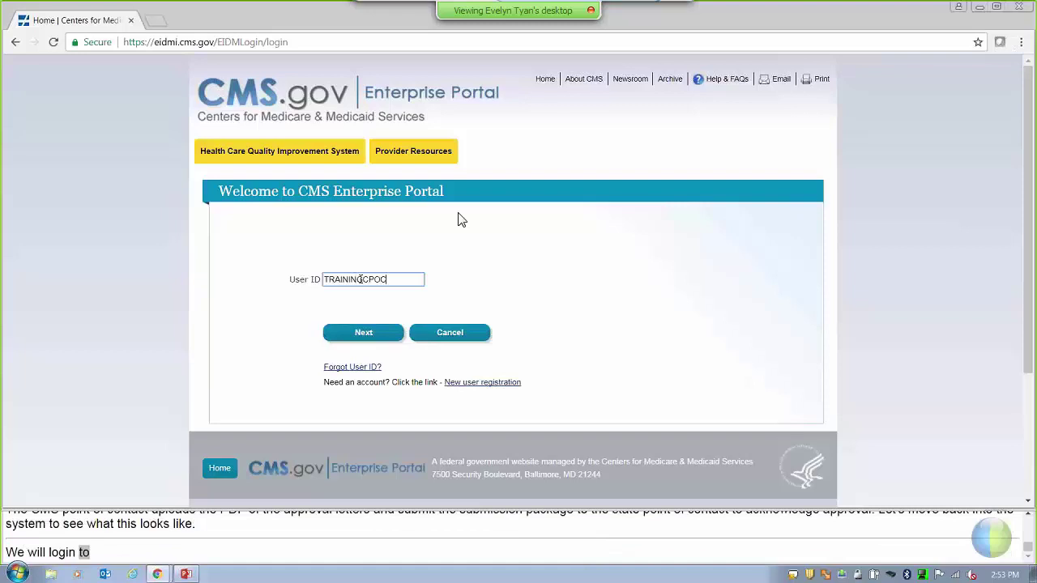
{"action": "left_click", "coordinate": [363, 339]}
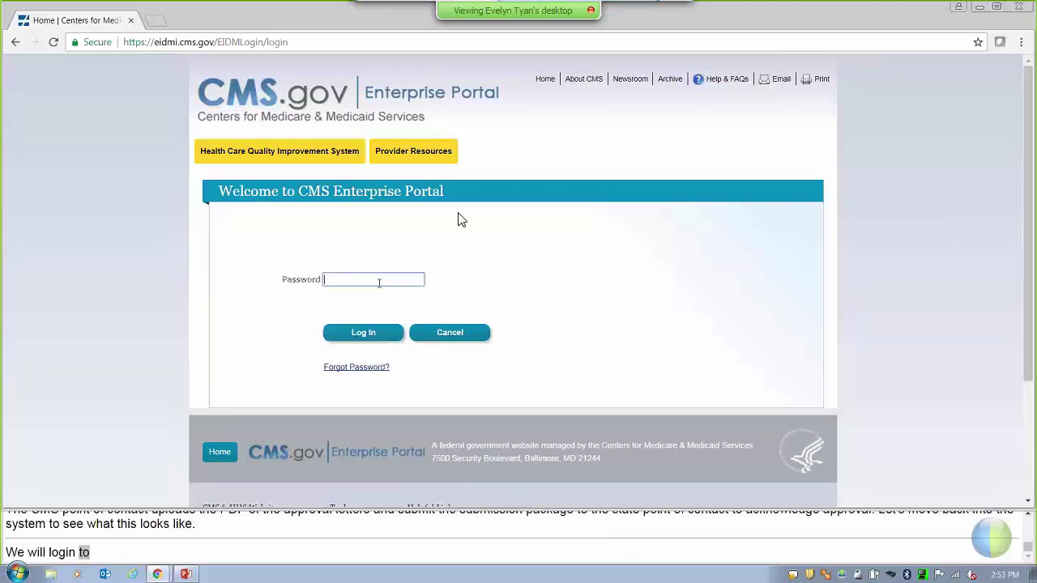
{"action": "type", "text": "•••••"}
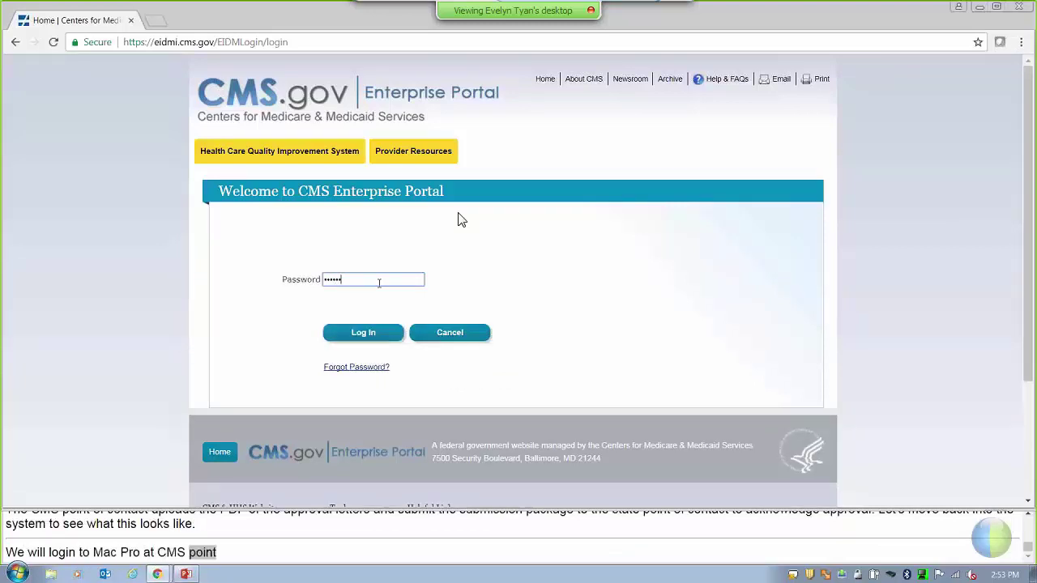
{"action": "type", "text": "••••"}
{"action": "left_click", "coordinate": [363, 332]}
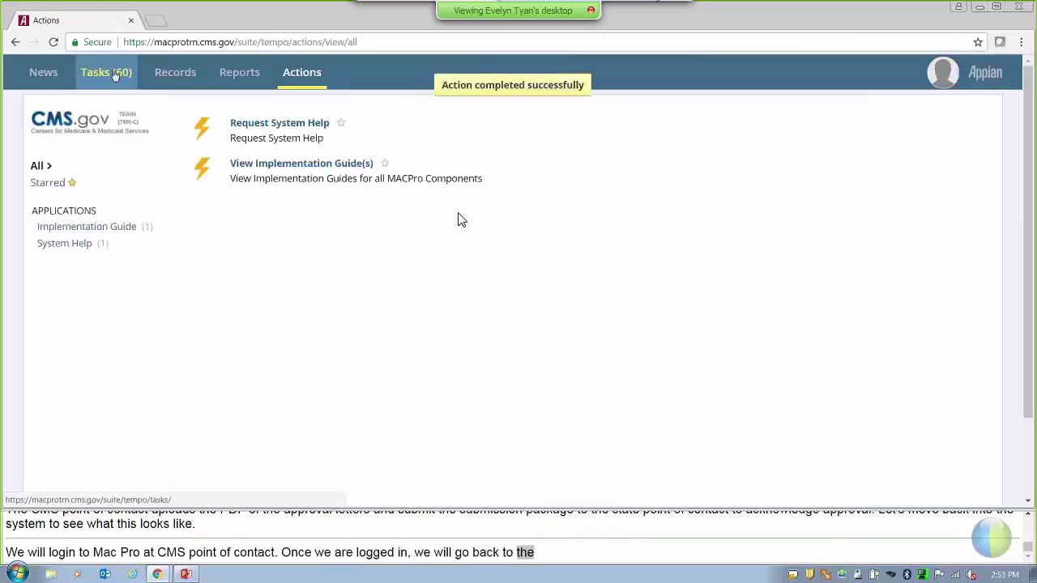
- Open the Attach Approval Documentation task for MO-17-4468-J from the assigned tasks
{"action": "left_click", "coordinate": [115, 75]}
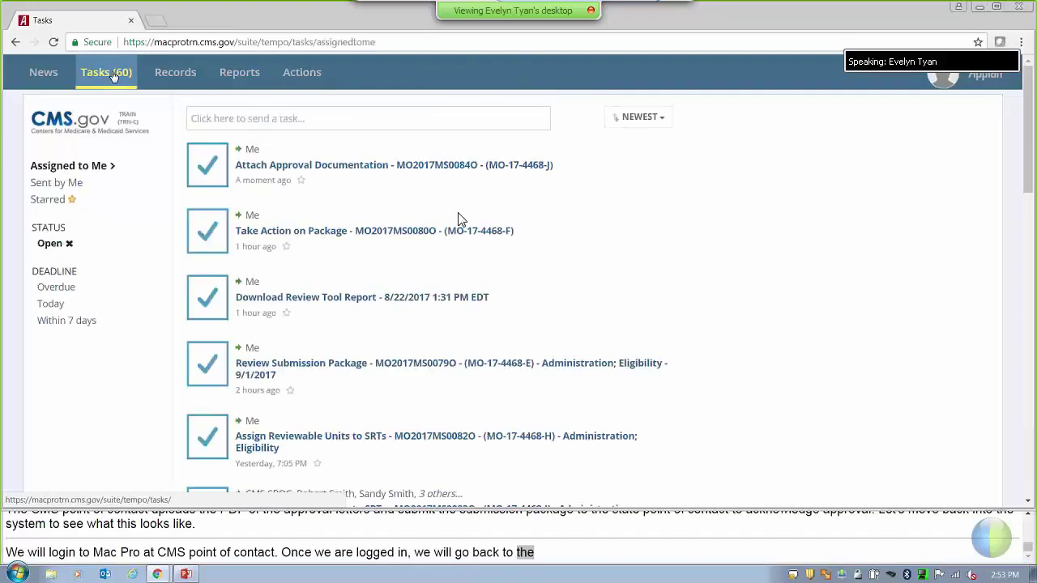
{"action": "left_click", "coordinate": [372, 166]}
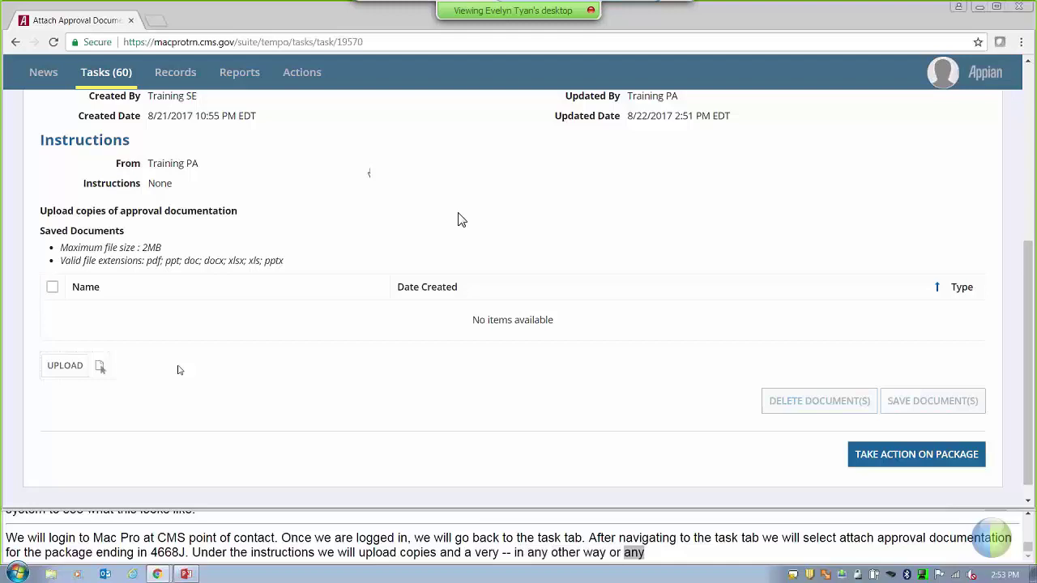
- Upload Training Approval Doc.docx from the Desktop folder as the approval documentation
{"action": "left_click", "coordinate": [71, 372]}
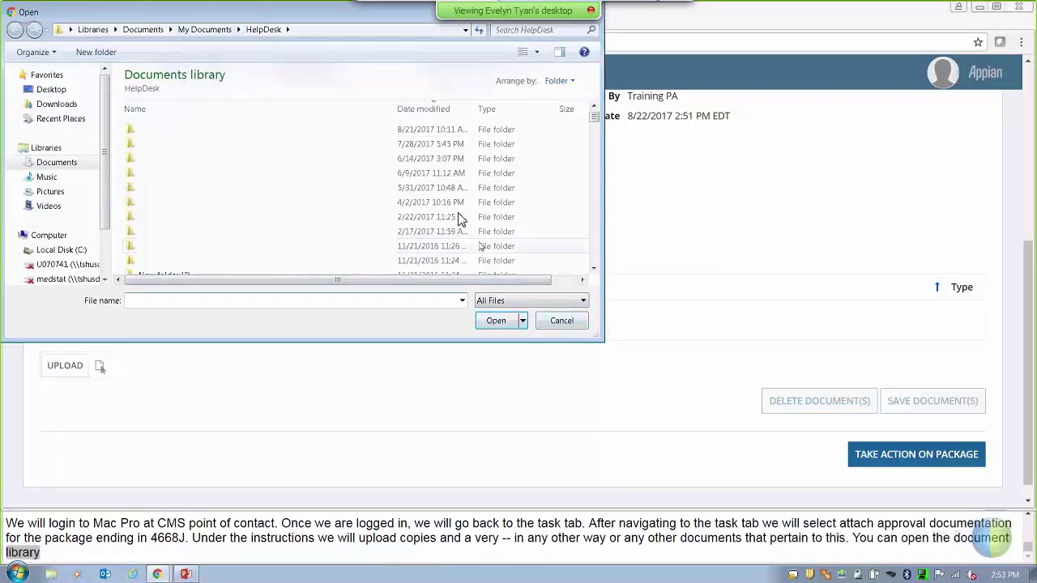
{"action": "left_click_drag", "start_coordinate": [306, 10], "coordinate": [615, 45]}
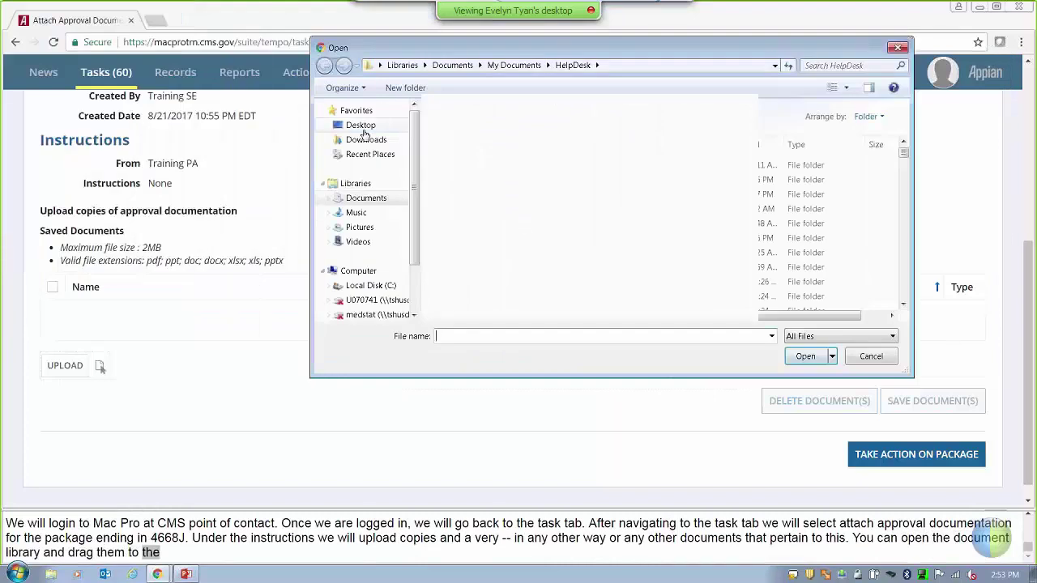
{"action": "left_click", "coordinate": [366, 139]}
{"action": "left_click", "coordinate": [360, 126]}
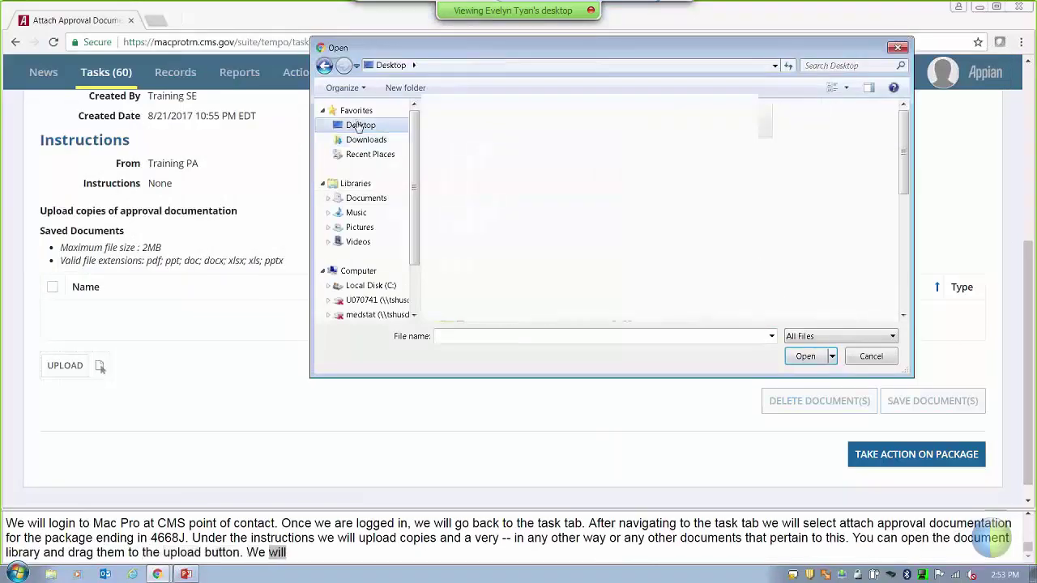
{"action": "scroll", "coordinate": [365, 210], "scroll_direction": "down", "scroll_amount": 2}
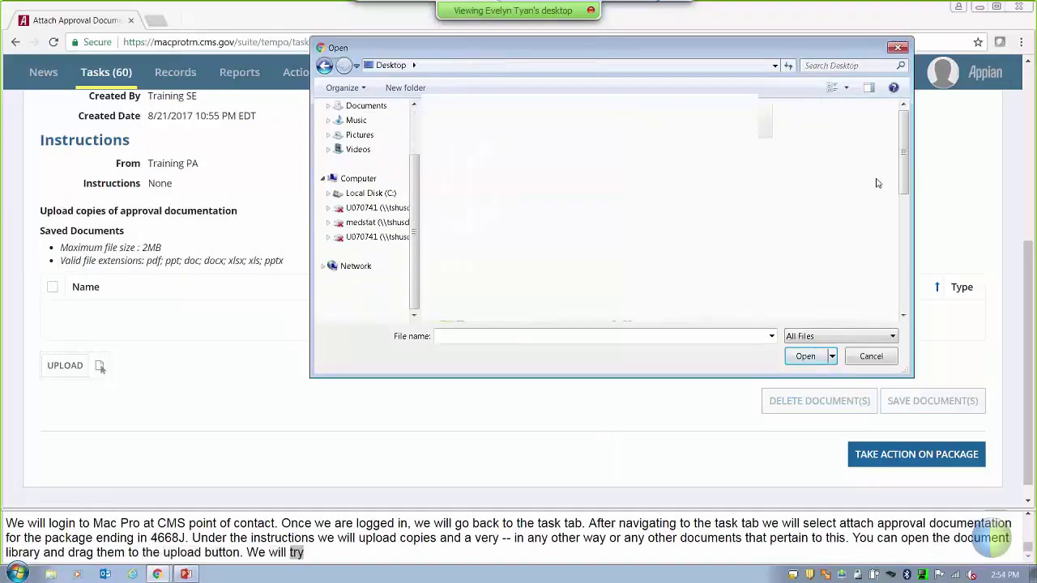
{"action": "left_click_drag", "start_coordinate": [903, 137], "coordinate": [920, 250]}
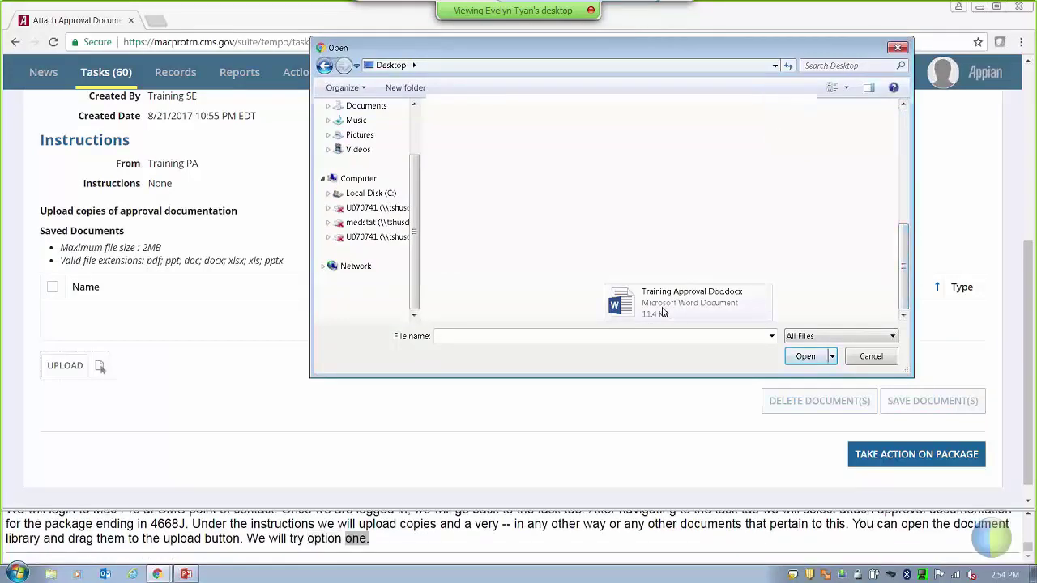
{"action": "double_click", "coordinate": [662, 308]}
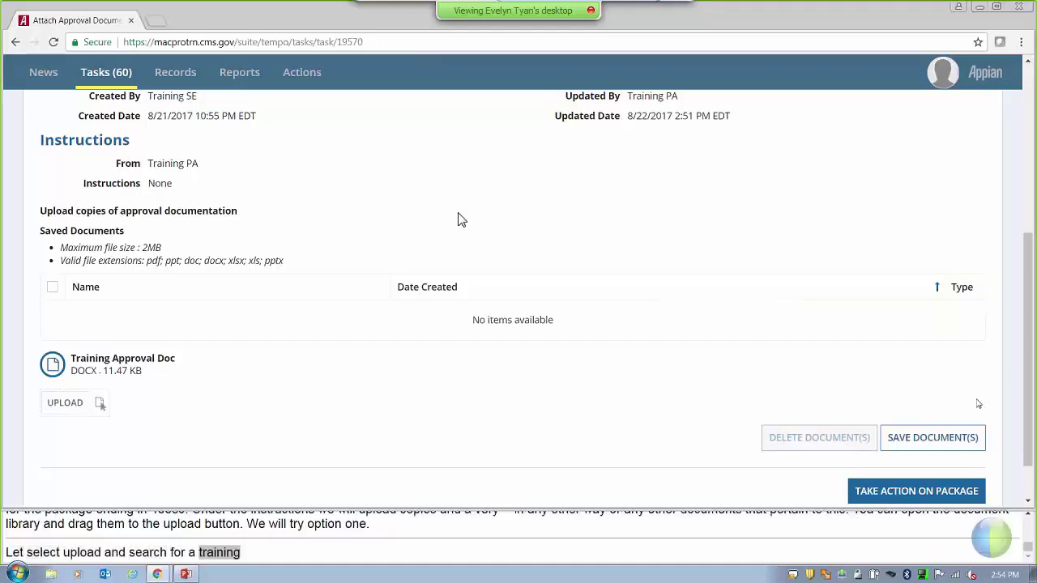
- Save the uploaded document and refresh the task, then select and deselect Training Approval Doc among the saved documents
{"action": "left_click", "coordinate": [952, 443]}
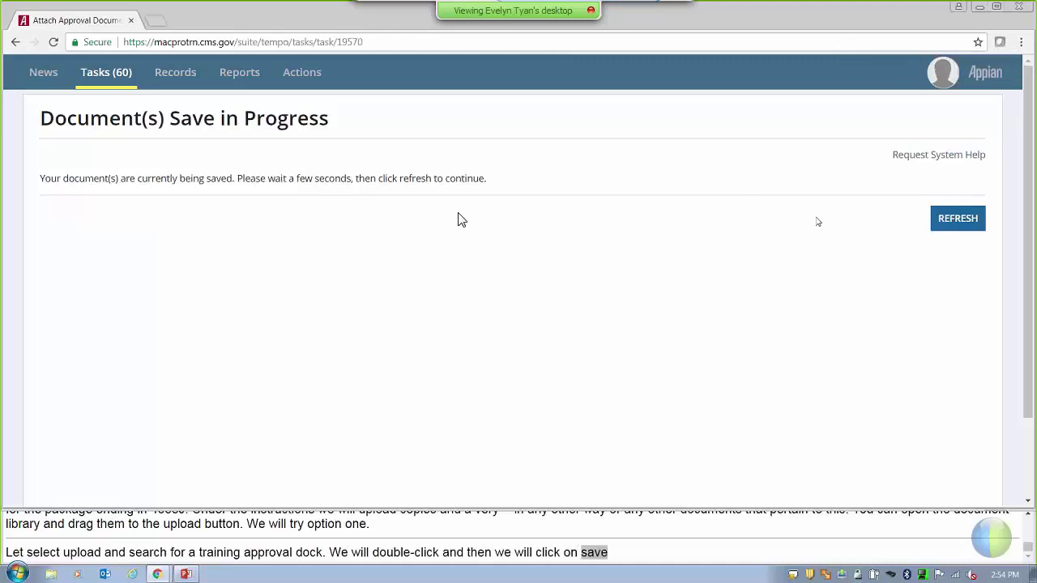
{"action": "left_click", "coordinate": [959, 229]}
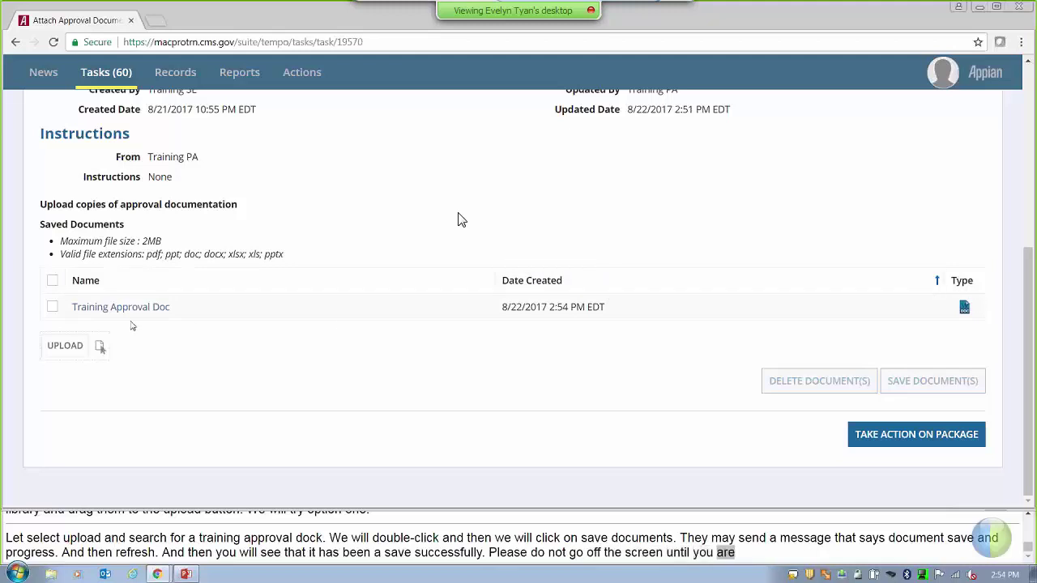
{"action": "left_click", "coordinate": [51, 307]}
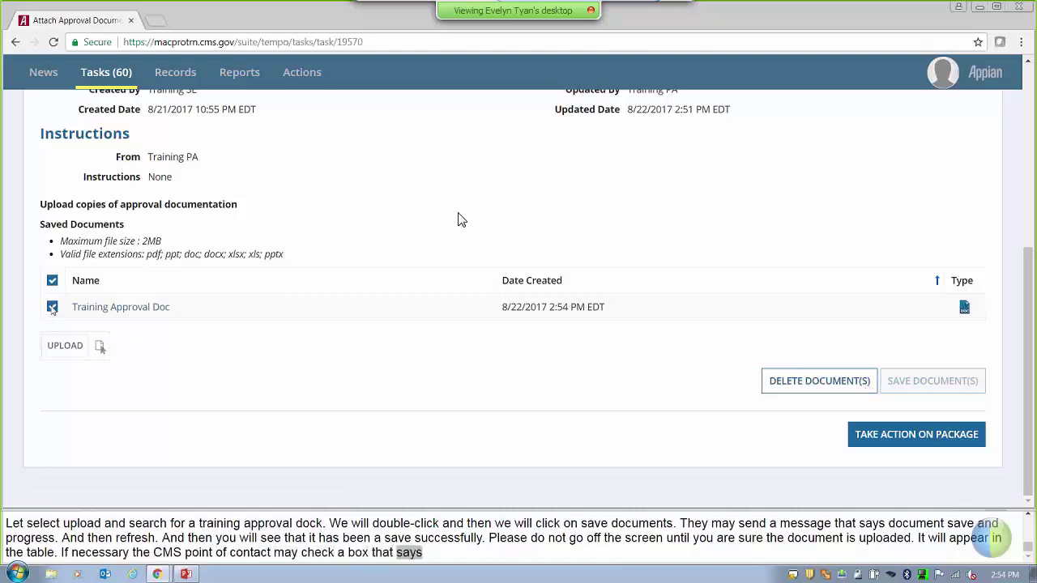
{"action": "left_click", "coordinate": [52, 307]}
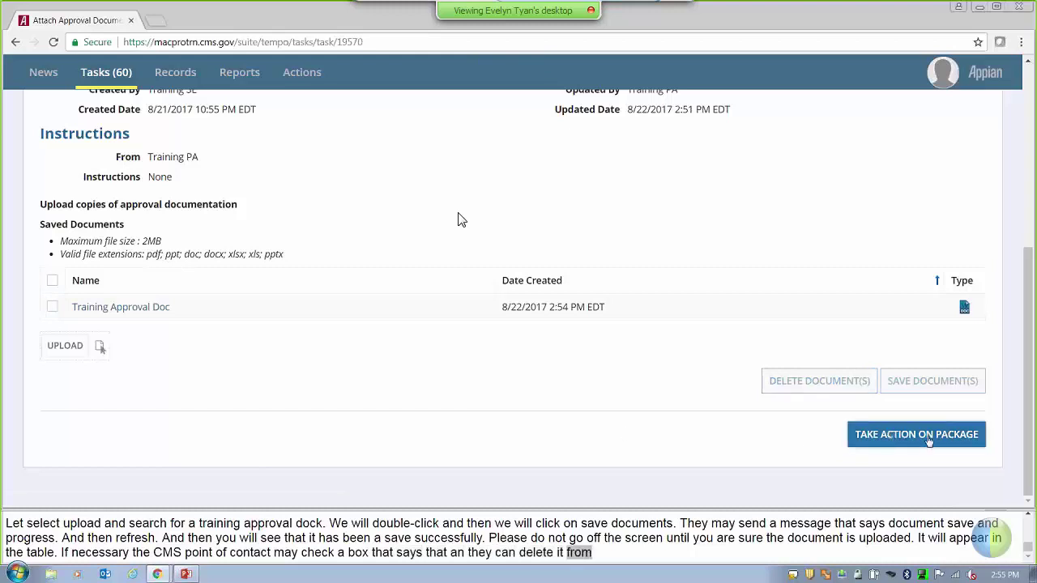
- Take action on the package, confirm, and choose Return Approved Submission Package to State Point of Contact (SPOC) for Acknowledgement
{"action": "left_click", "coordinate": [929, 437]}
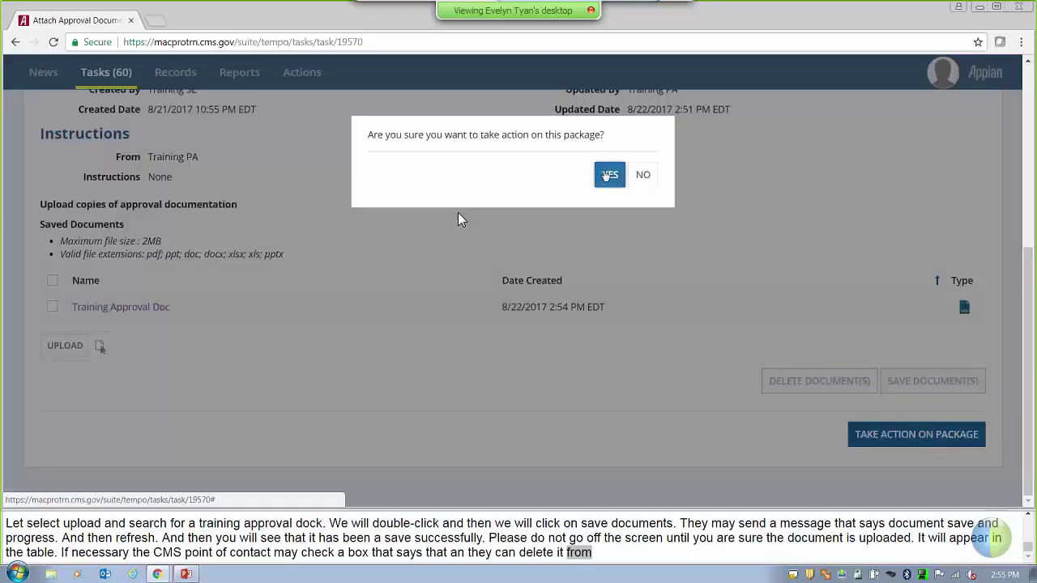
{"action": "left_click", "coordinate": [608, 175]}
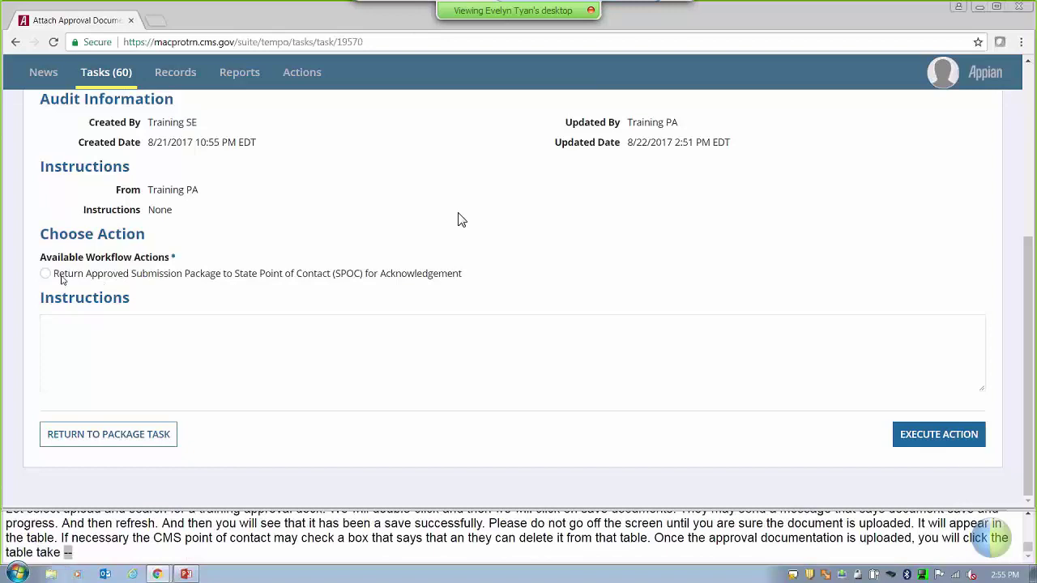
{"action": "left_click", "coordinate": [46, 273]}
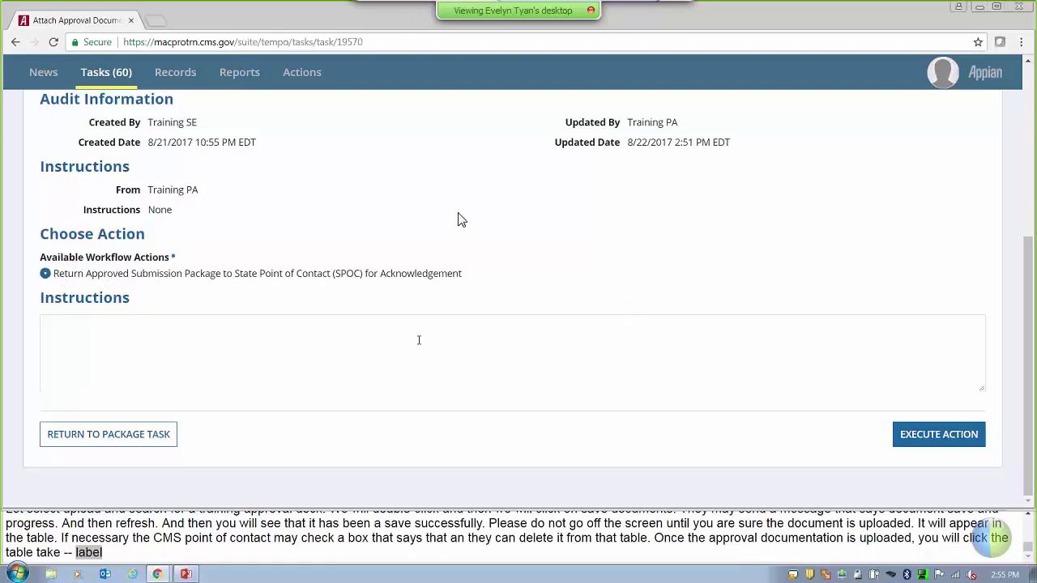
- Enter the instructions "For training purposes only." and execute the chosen return action, confirming the prompt
{"action": "left_click", "coordinate": [338, 331]}
{"action": "type", "text": "For"}
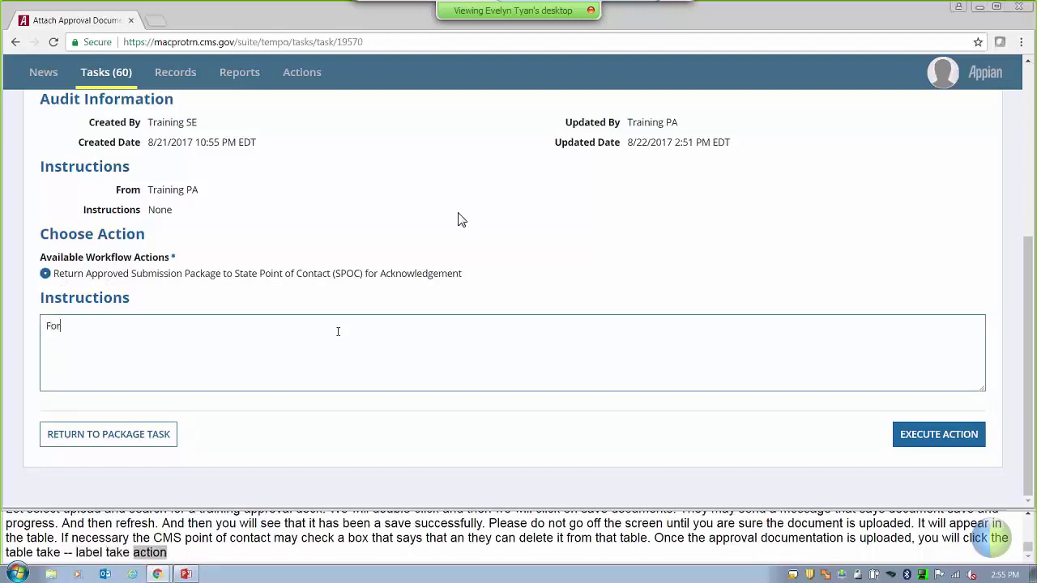
{"action": "type", "text": " training purposes only."}
{"action": "left_click", "coordinate": [560, 311]}
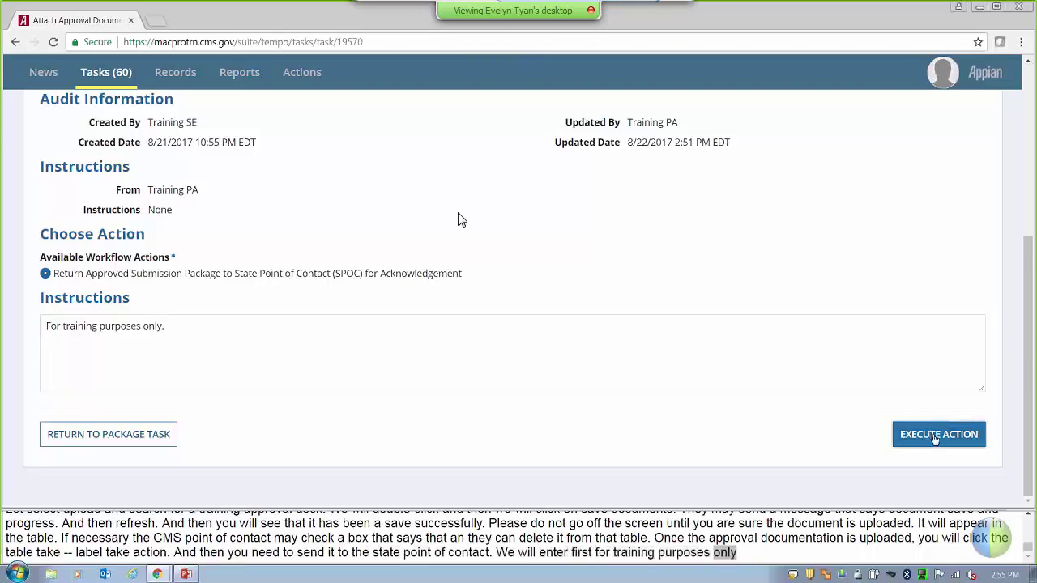
{"action": "left_click", "coordinate": [936, 437]}
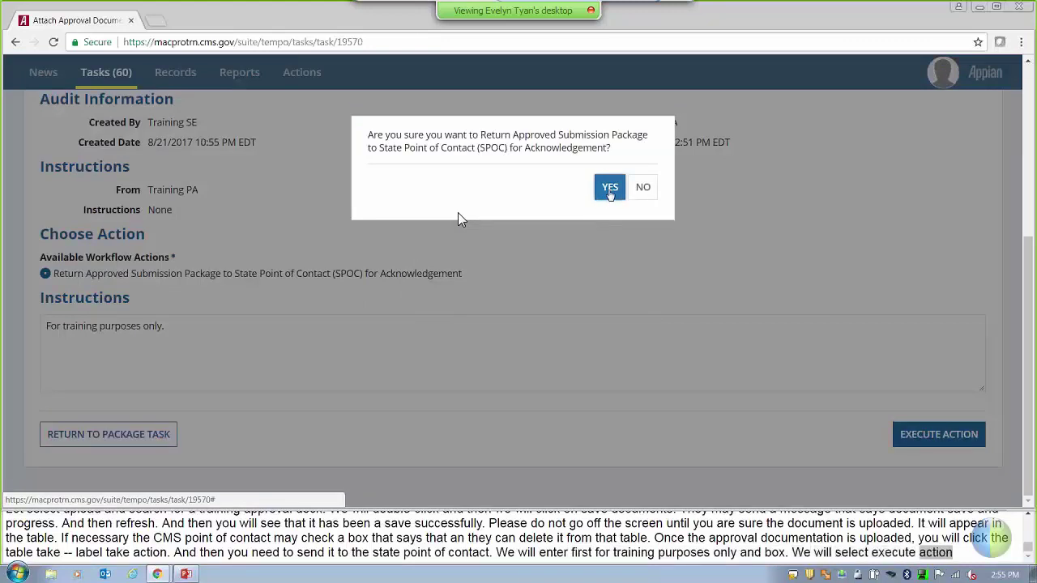
{"action": "left_click", "coordinate": [610, 190]}
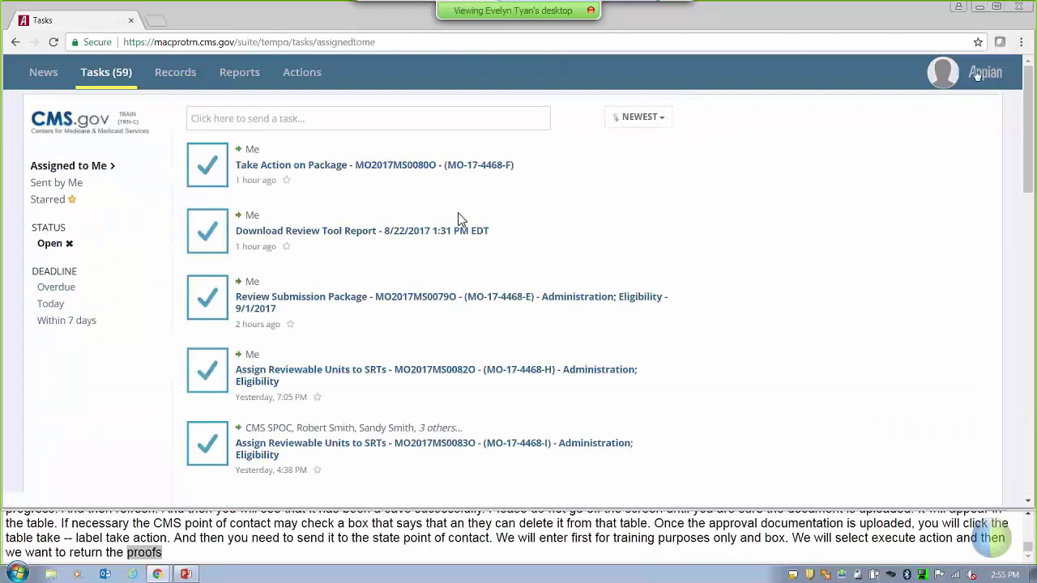
- Sign out of the CMS point of contact account, switch to the PowerPoint slide show and advance to the slide on closing the package
{"action": "left_click", "coordinate": [944, 73]}
{"action": "left_click", "coordinate": [913, 163]}
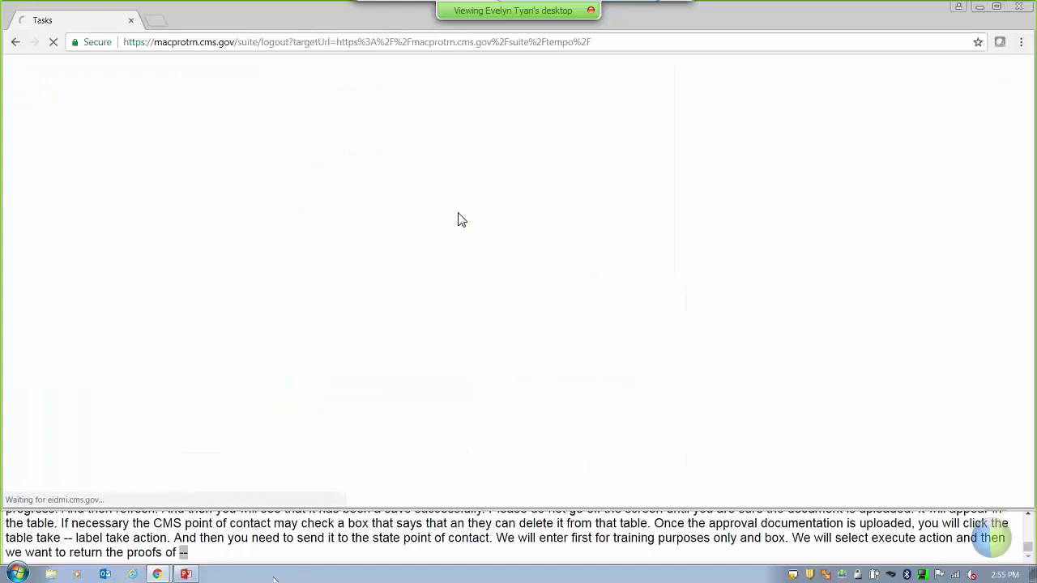
{"action": "key", "text": "alt+Tab"}
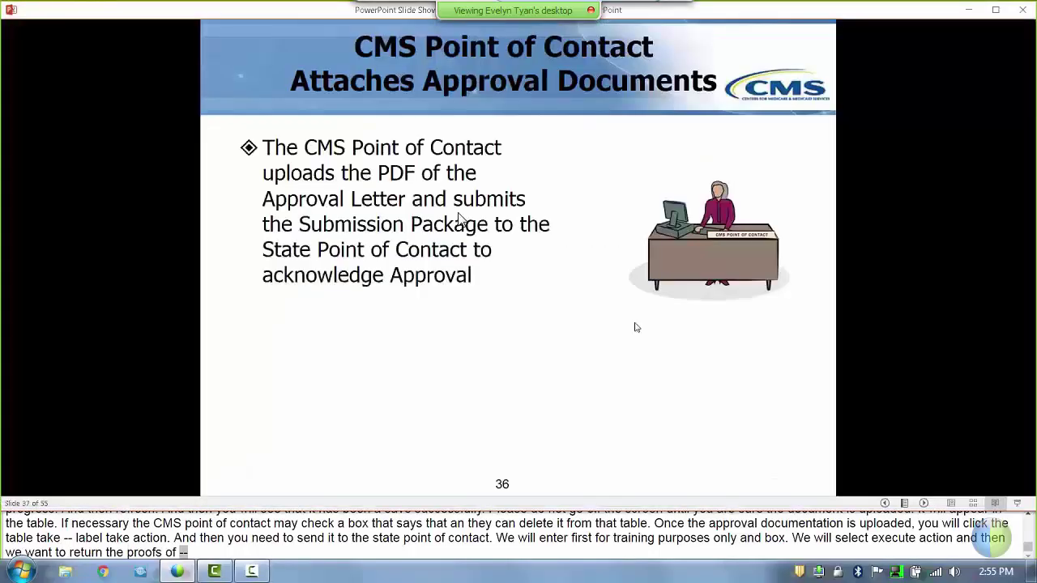
{"action": "key", "text": "Right"}
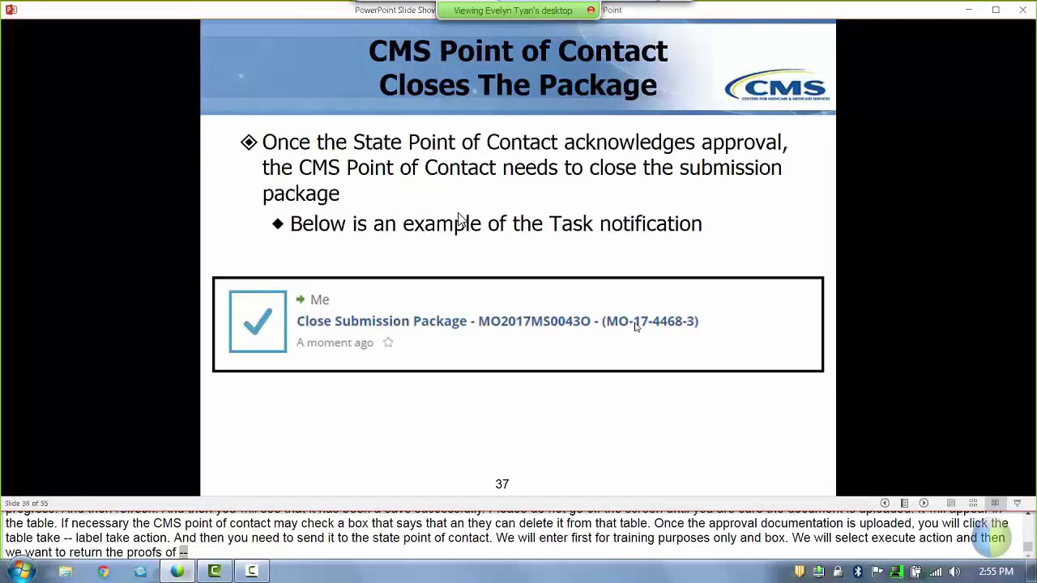